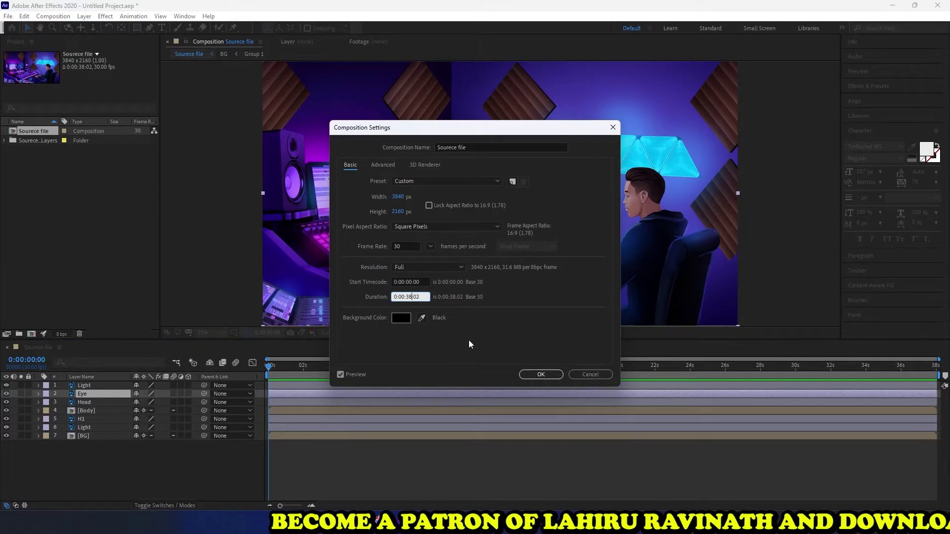
- Set the Sourece file composition's duration to 0:00:20:00
{"action": "key", "text": "BackSpace"}
{"action": "key", "text": "BackSpace"}
{"action": "key", "text": "BackSpace"}
{"action": "type", "text": "20"}
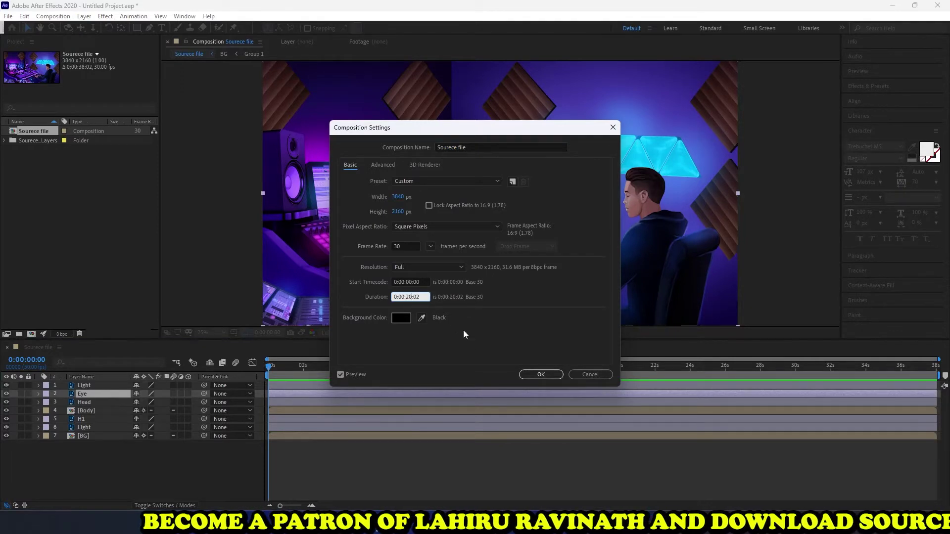
{"action": "left_click", "coordinate": [419, 297]}
{"action": "key", "text": "BackSpace"}
{"action": "type", "text": "0"}
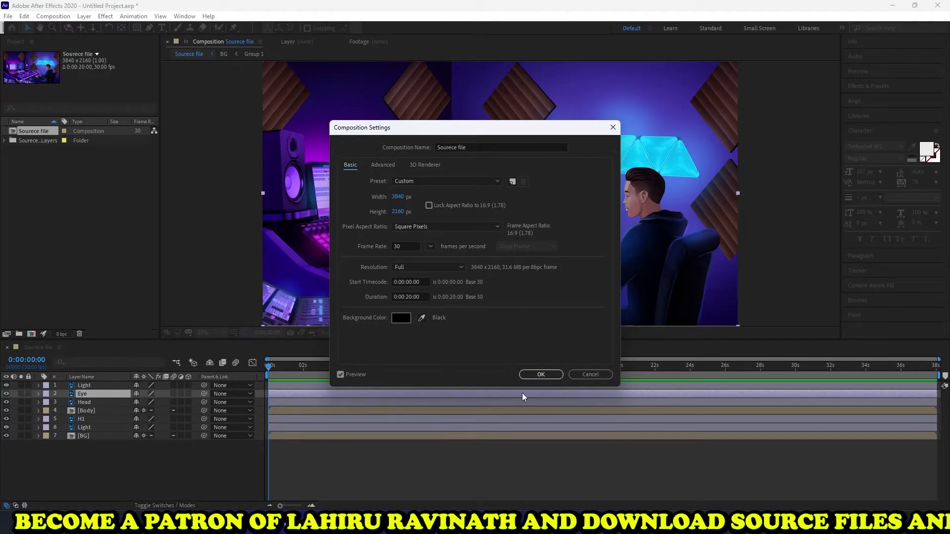
{"action": "left_click", "coordinate": [541, 375]}
{"action": "left_click_drag", "start_coordinate": [280, 506], "coordinate": [259, 498]}
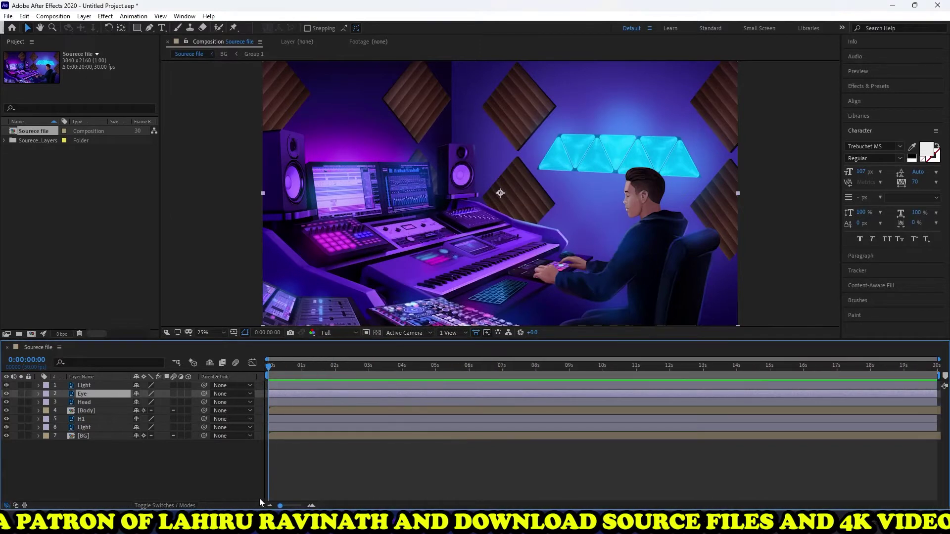
- Deselect the layers and briefly preview the composition from the start
{"action": "left_click", "coordinate": [220, 473]}
{"action": "left_click_drag", "start_coordinate": [292, 366], "coordinate": [194, 362]}
{"action": "key", "text": "space"}
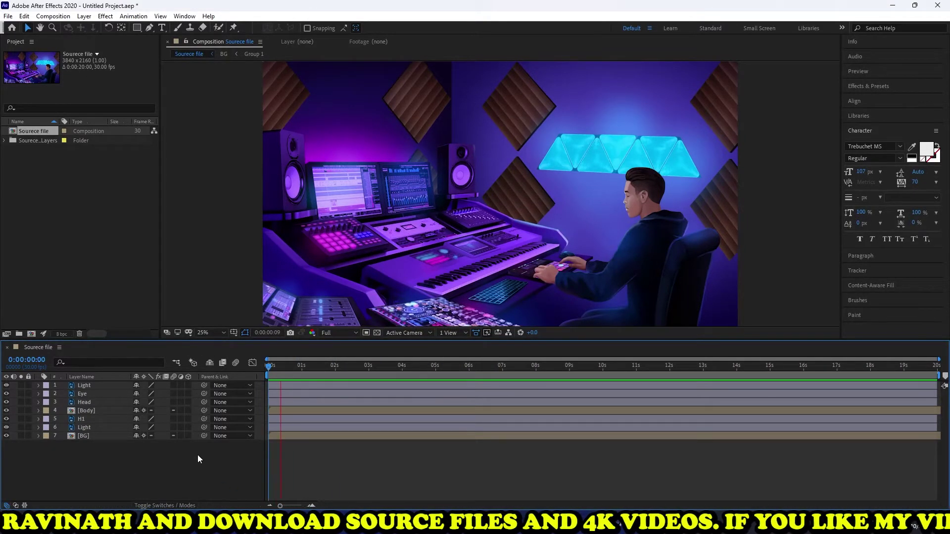
{"action": "key", "text": "space"}
{"action": "left_click_drag", "start_coordinate": [295, 366], "coordinate": [320, 368]}
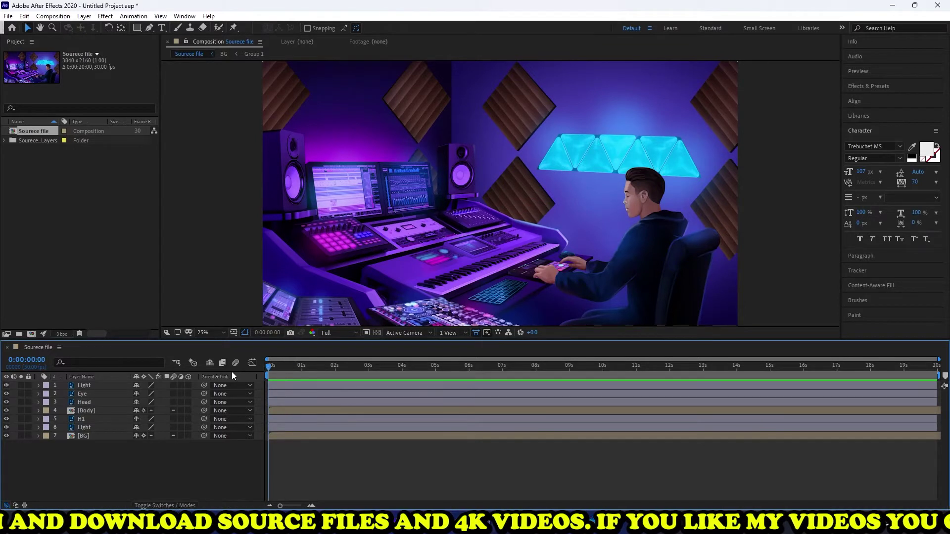
- Toggle the visibility of the topmost Light layer and the Eye layer off and on to check what each contains
{"action": "left_click", "coordinate": [78, 392]}
{"action": "left_click", "coordinate": [82, 385]}
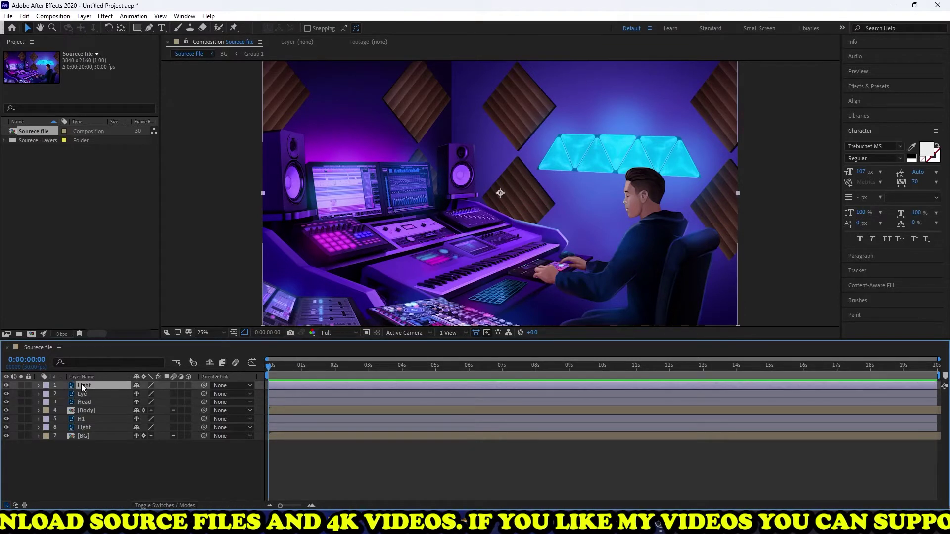
{"action": "left_click", "coordinate": [6, 386]}
{"action": "left_click", "coordinate": [6, 386]}
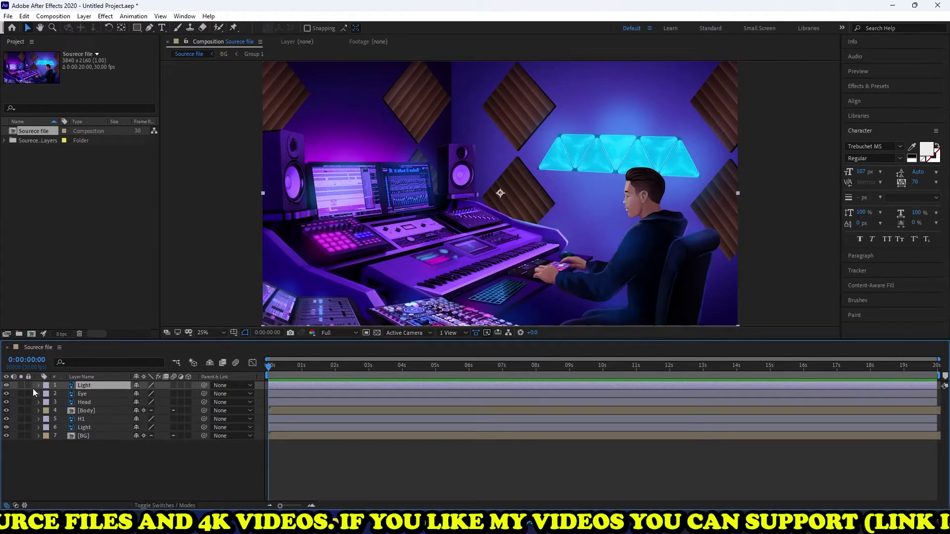
{"action": "left_click", "coordinate": [78, 395]}
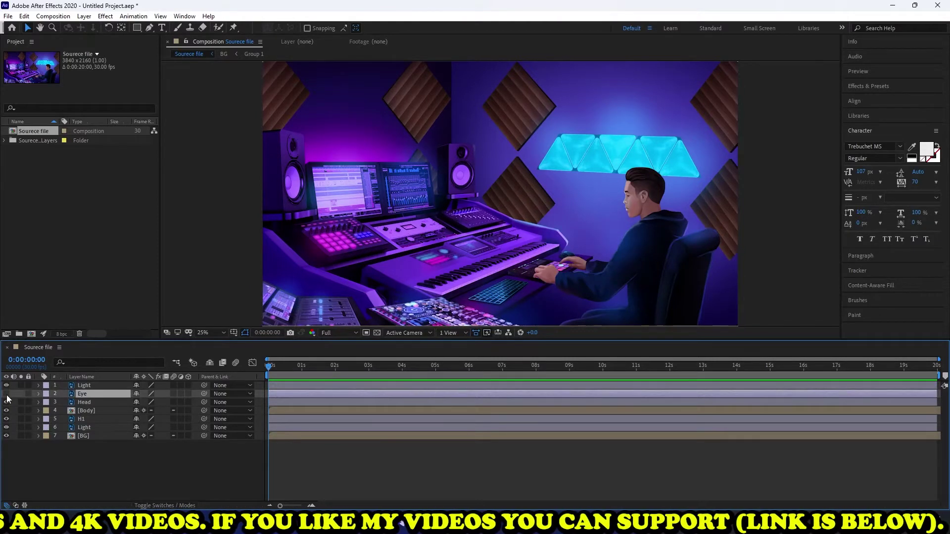
{"action": "left_click", "coordinate": [6, 394]}
{"action": "left_click_drag", "start_coordinate": [339, 375], "coordinate": [368, 371]}
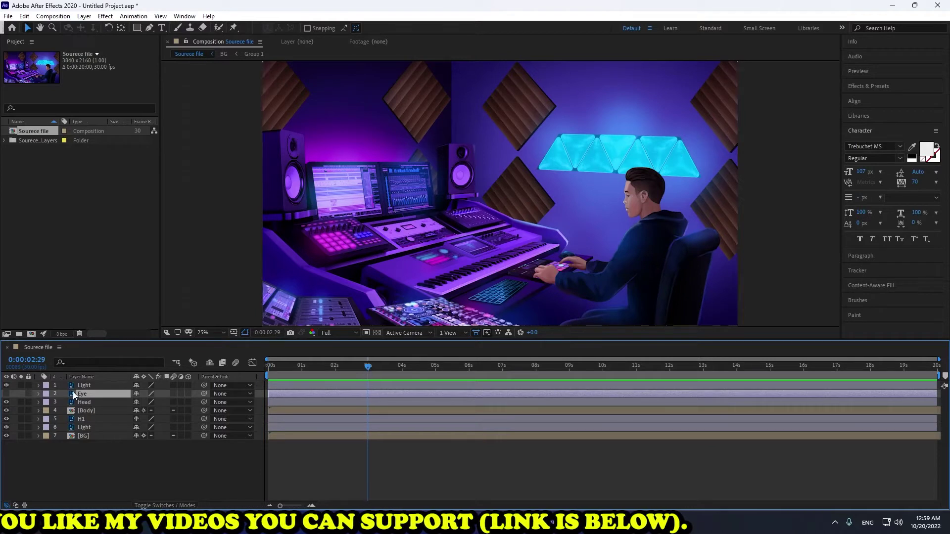
{"action": "left_click", "coordinate": [6, 394]}
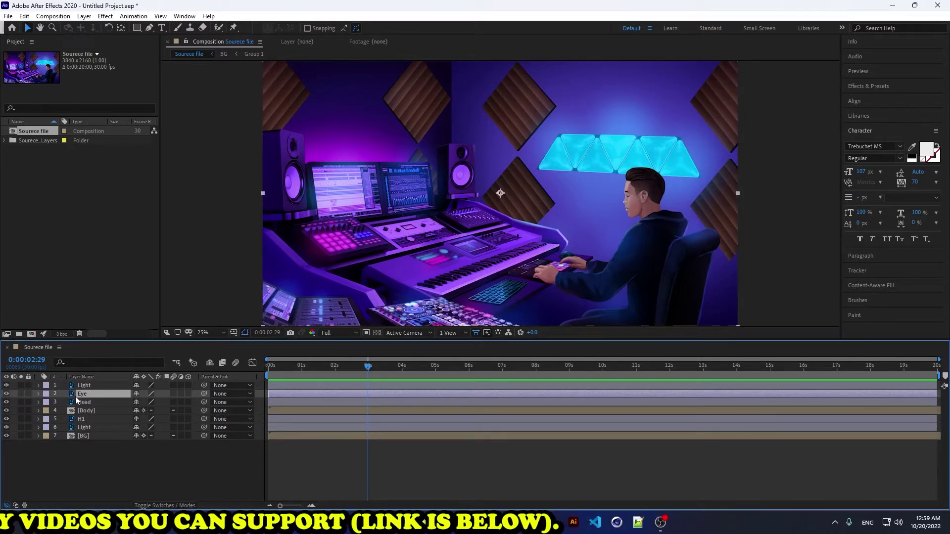
- Keyframe the Eye layer's opacity at 0% at 0:00:02:29 and 100% at 0:00:03:01
{"action": "key", "text": "t"}
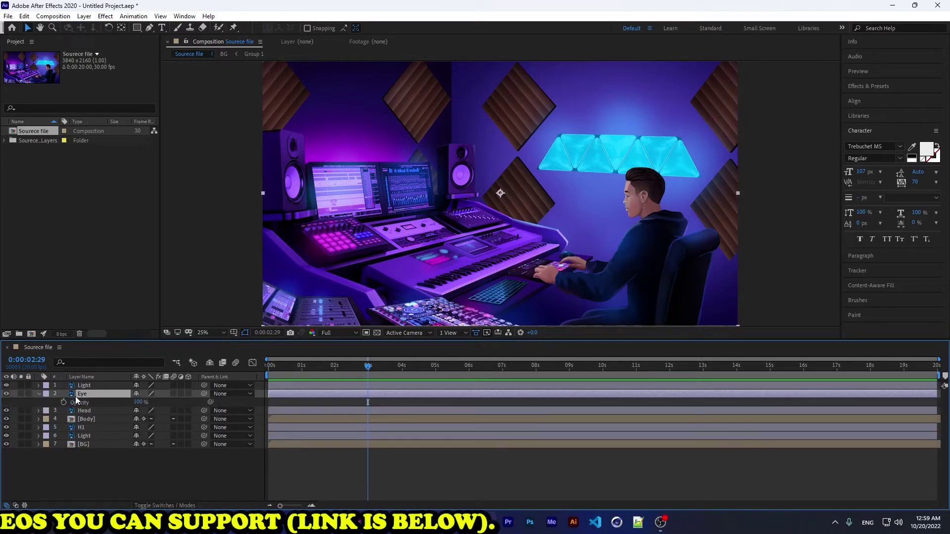
{"action": "left_click", "coordinate": [63, 403]}
{"action": "left_click_drag", "start_coordinate": [138, 402], "coordinate": [12, 405]}
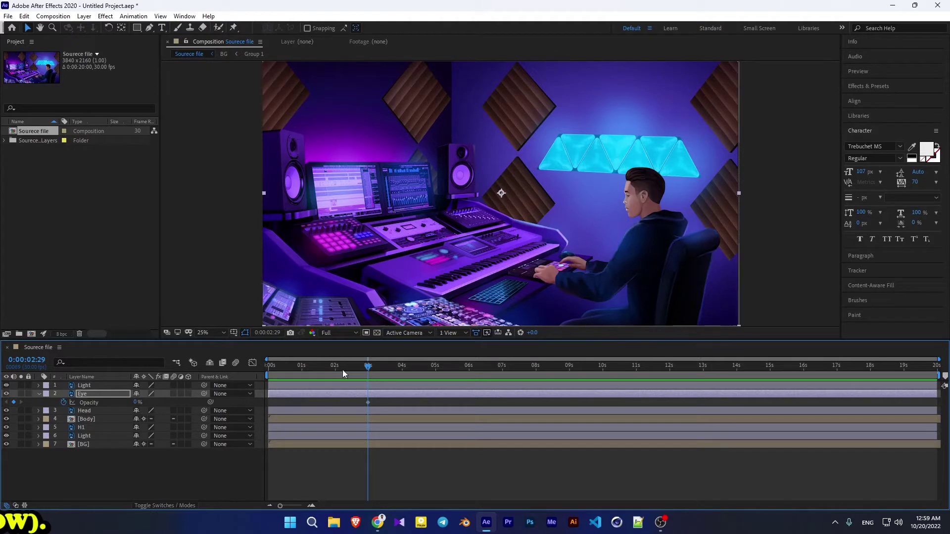
{"action": "left_click_drag", "start_coordinate": [369, 367], "coordinate": [371, 368]}
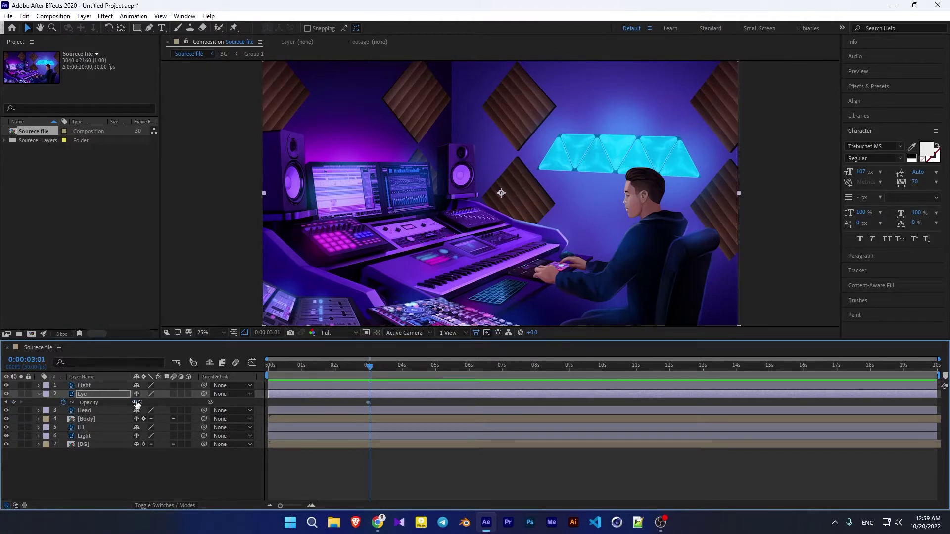
{"action": "left_click_drag", "start_coordinate": [138, 403], "coordinate": [242, 402]}
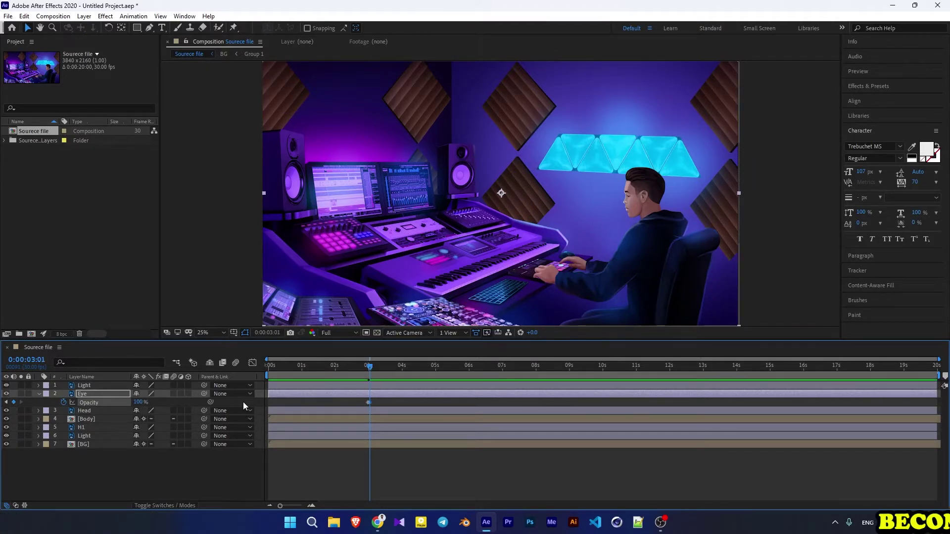
- Hold the Eye layer's opacity at 100% with a keyframe at 0:00:03:03 and set it to 0% at 0:00:03:05
{"action": "key", "text": "Page_Down"}
{"action": "key", "text": "Page_Down"}
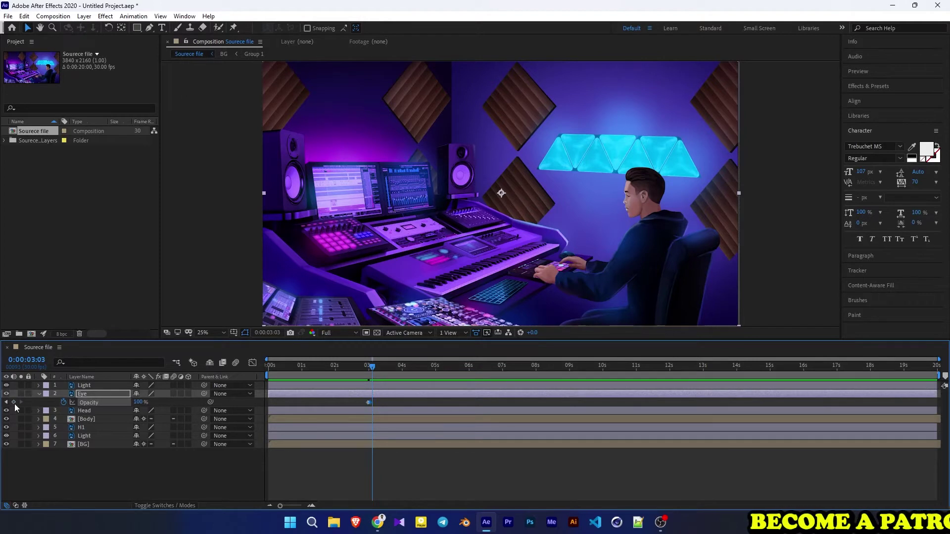
{"action": "key", "text": "Page_Down"}
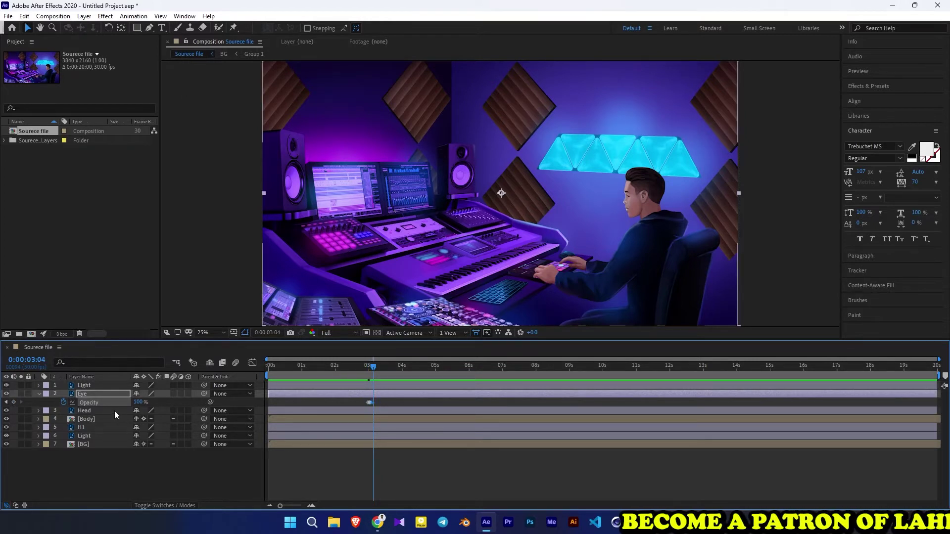
{"action": "key", "text": "Page_Down"}
{"action": "left_click_drag", "start_coordinate": [138, 403], "coordinate": [7, 403]}
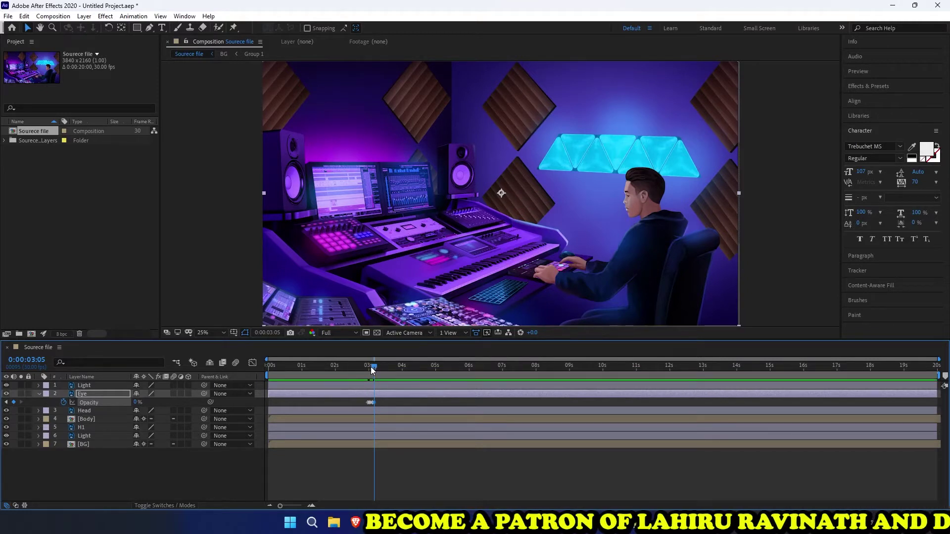
- Preview the eye blink around the three-second mark
{"action": "left_click_drag", "start_coordinate": [374, 366], "coordinate": [365, 373]}
{"action": "key", "text": "space"}
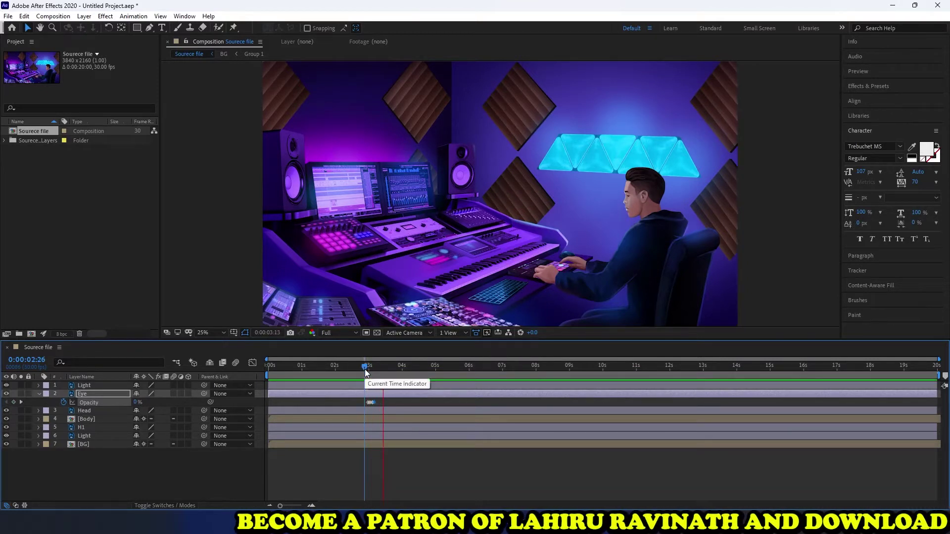
{"action": "left_click", "coordinate": [341, 367]}
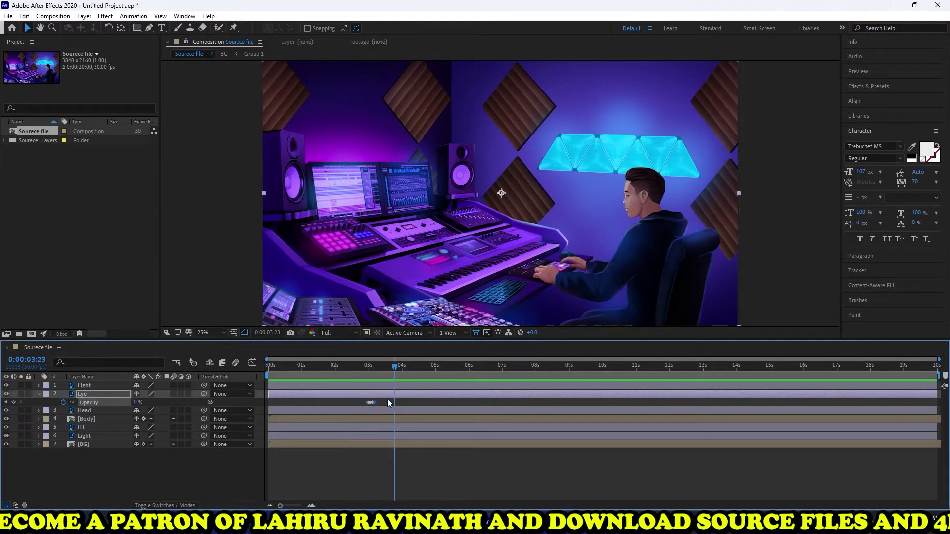
- Copy the Eye layer's four opacity keyframes and paste them at about 7 s, 0:00:11:15 and 0:00:15:20
{"action": "left_click_drag", "start_coordinate": [388, 399], "coordinate": [364, 405]}
{"action": "key", "text": "ctrl+c"}
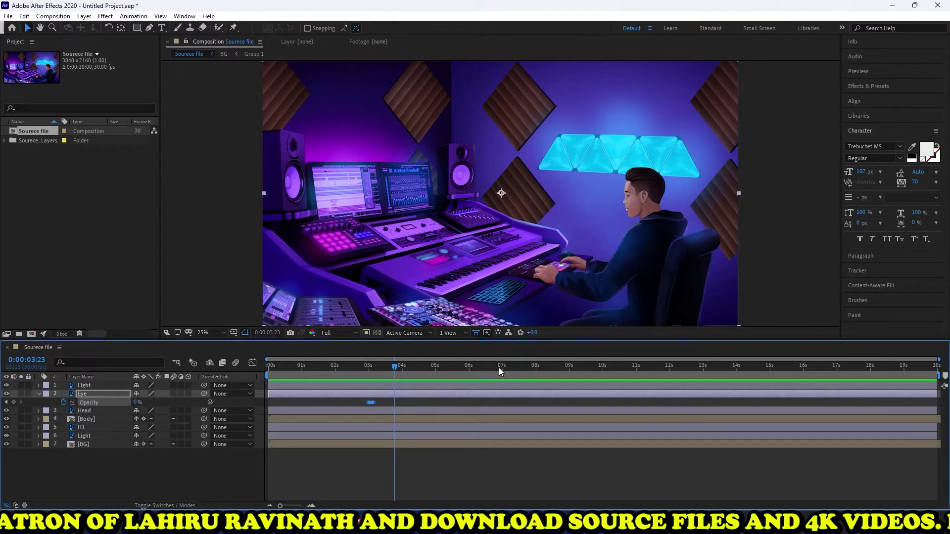
{"action": "left_click", "coordinate": [506, 365]}
{"action": "key", "text": "ctrl+v"}
{"action": "left_click", "coordinate": [653, 365]}
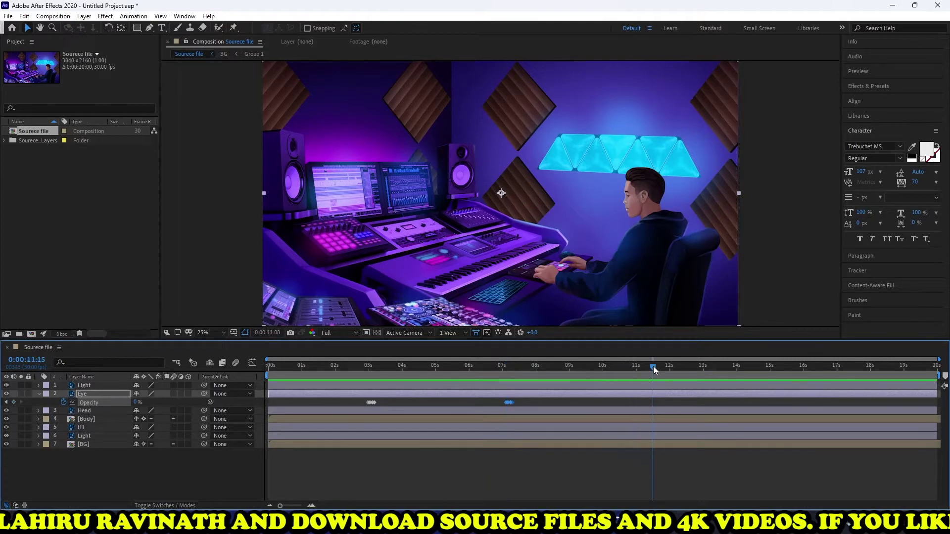
{"action": "key", "text": "ctrl+v"}
{"action": "left_click", "coordinate": [764, 366]}
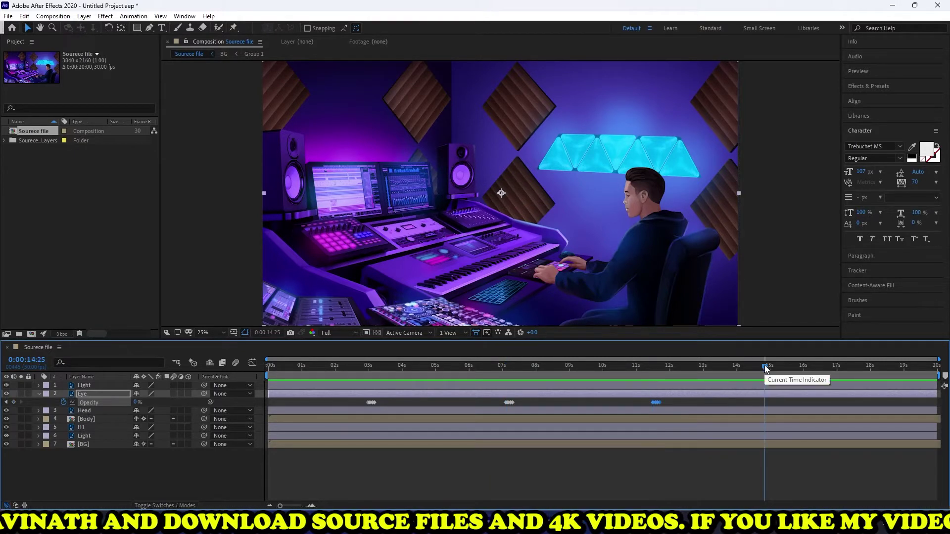
{"action": "left_click_drag", "start_coordinate": [766, 368], "coordinate": [792, 364]}
{"action": "key", "text": "ctrl+v"}
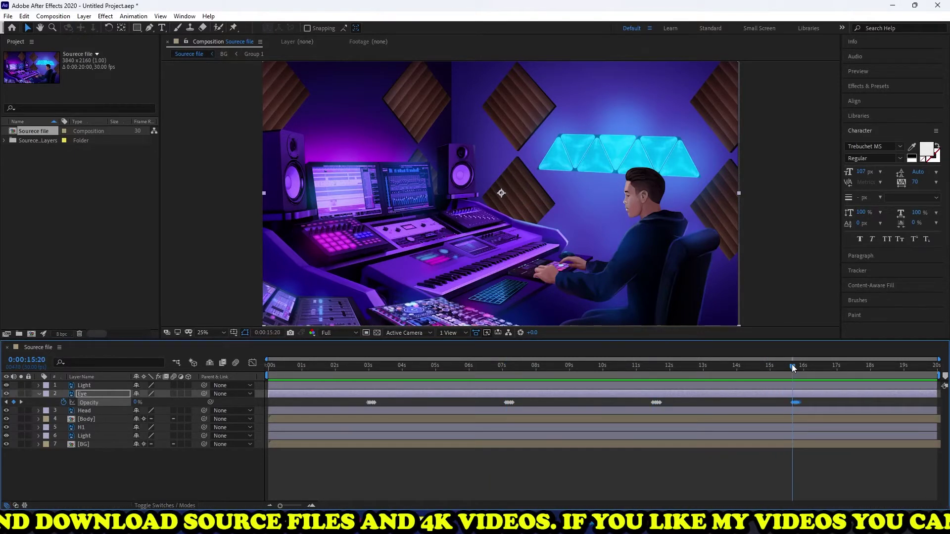
- Preview the pasted blinks near 11 s and 16 s and return to the composition's first frame
{"action": "left_click", "coordinate": [628, 370]}
{"action": "left_click_drag", "start_coordinate": [627, 370], "coordinate": [649, 369]}
{"action": "key", "text": "space"}
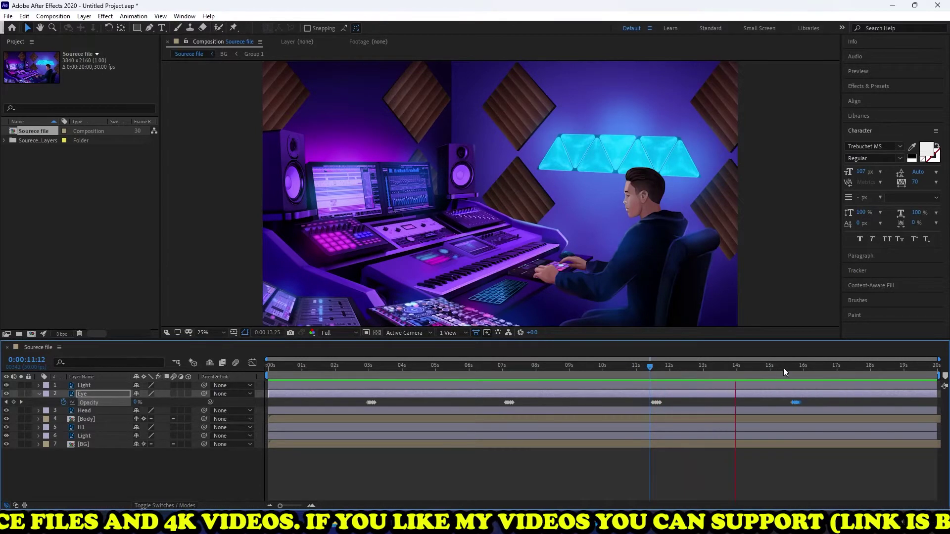
{"action": "left_click", "coordinate": [798, 367]}
{"action": "key", "text": "space"}
{"action": "key", "text": "space"}
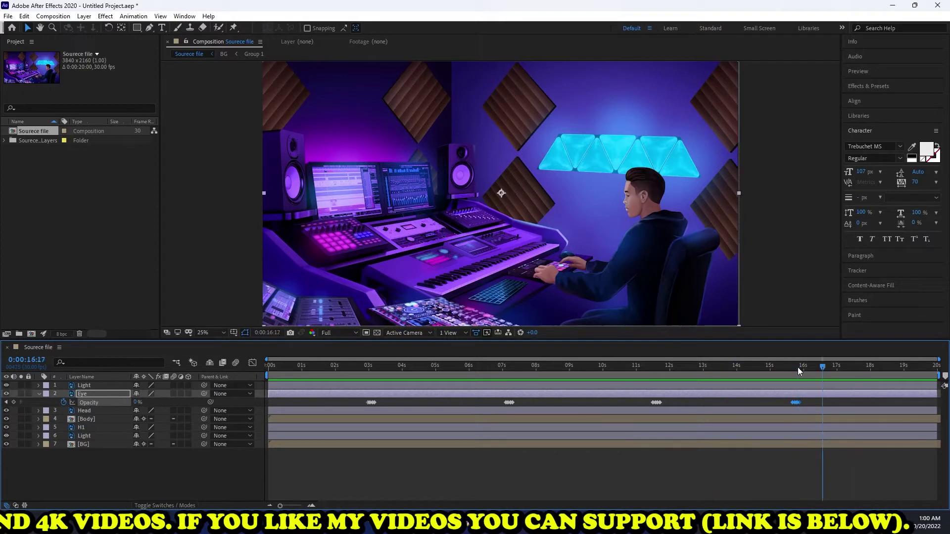
{"action": "left_click_drag", "start_coordinate": [798, 367], "coordinate": [478, 362]}
{"action": "key", "text": "Home"}
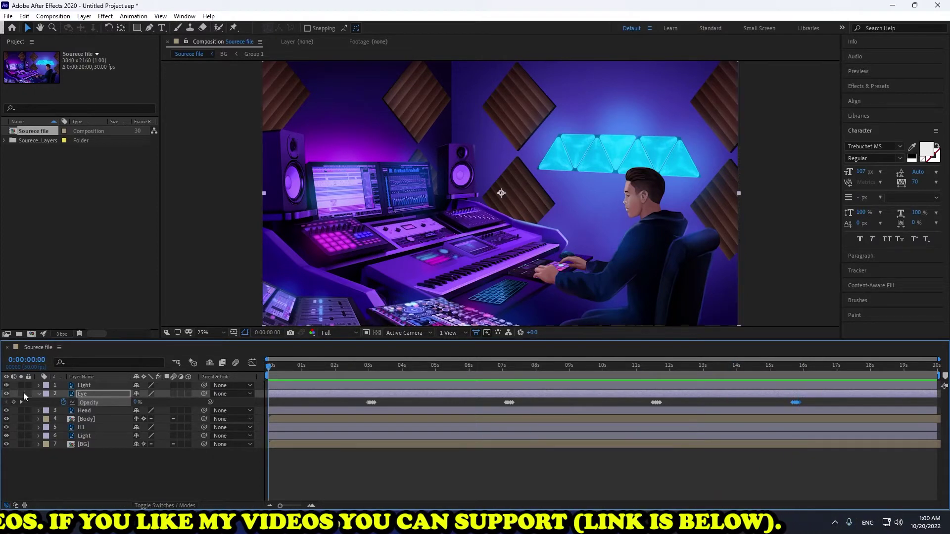
- Collapse the Eye layer and move the Head layer's anchor point to the man's neck, at about 3108, 1172
{"action": "left_click", "coordinate": [38, 394]}
{"action": "left_click", "coordinate": [100, 403]}
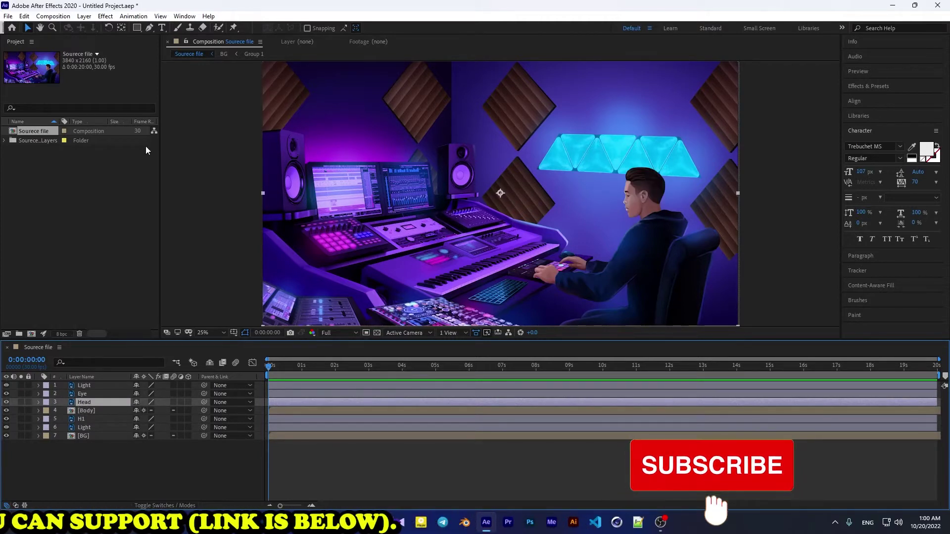
{"action": "left_click", "coordinate": [121, 28]}
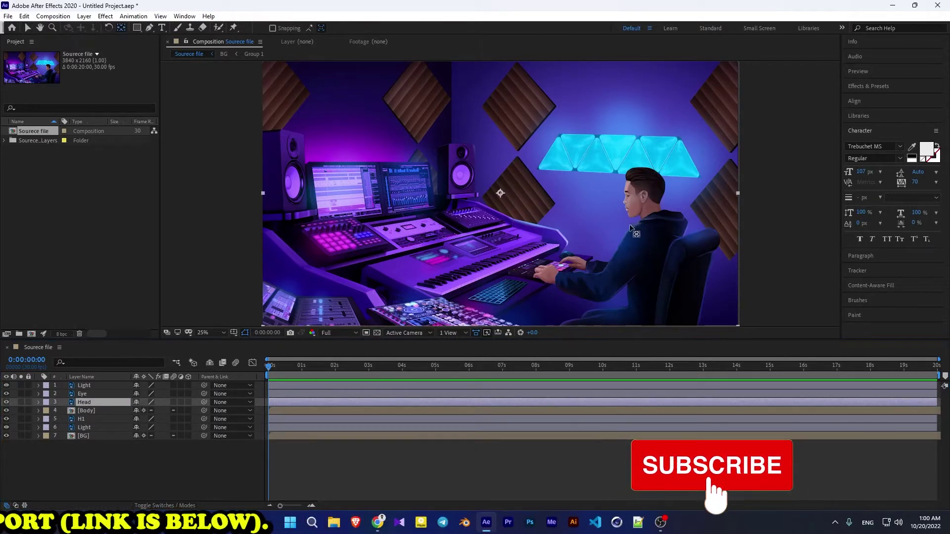
{"action": "left_click", "coordinate": [511, 195]}
{"action": "left_click_drag", "start_coordinate": [510, 195], "coordinate": [646, 206]}
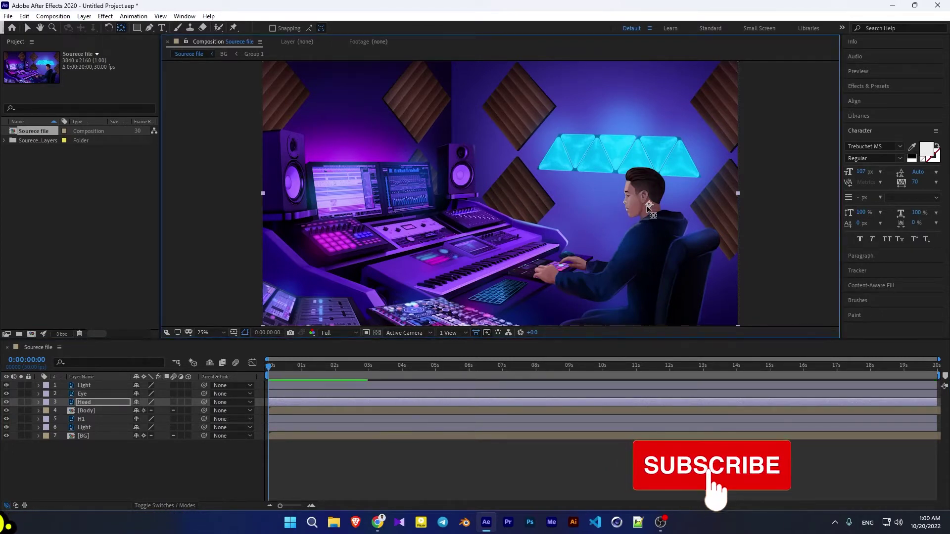
- Start rotation keyframing on the Head layer at 0:00:00:26 and set its rotation to about -8°
{"action": "left_click", "coordinate": [297, 366]}
{"action": "left_click", "coordinate": [83, 402]}
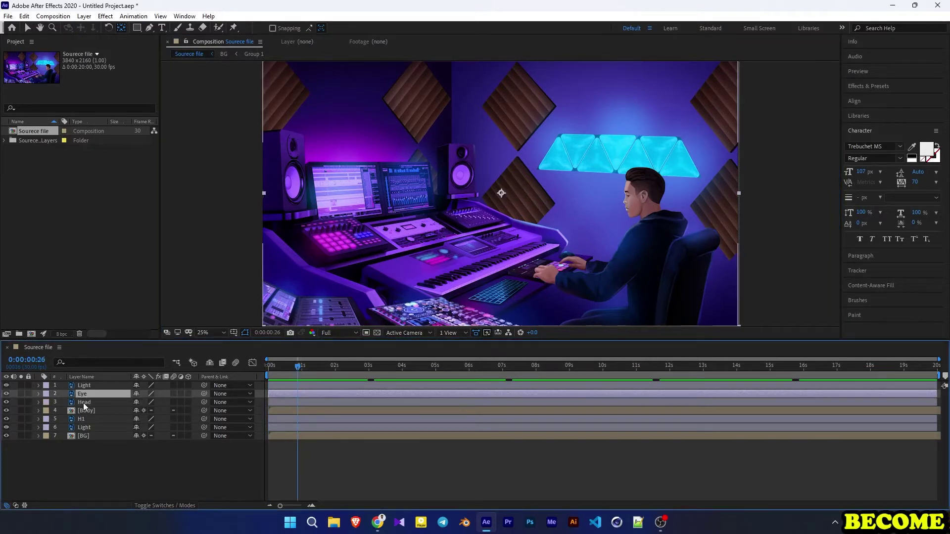
{"action": "left_click", "coordinate": [38, 402]}
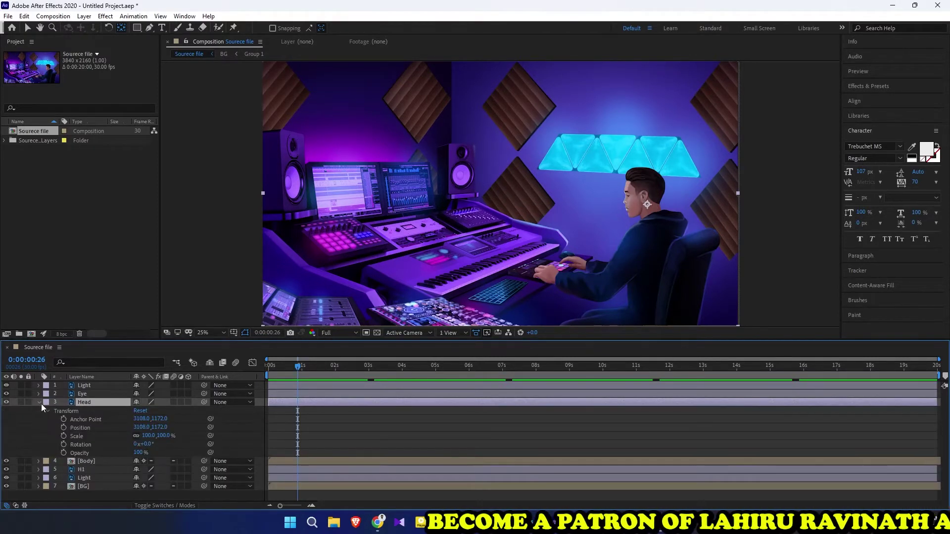
{"action": "left_click", "coordinate": [84, 443]}
{"action": "left_click", "coordinate": [63, 445]}
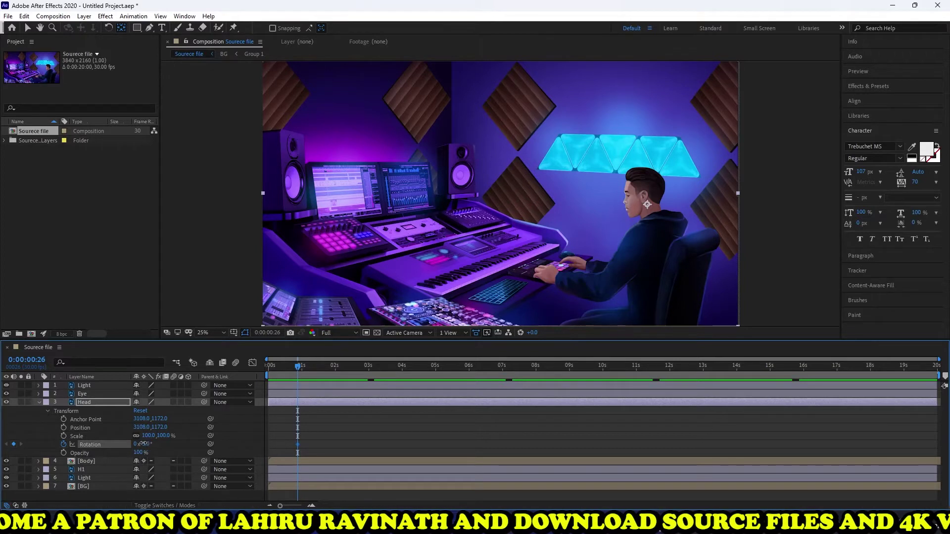
{"action": "left_click_drag", "start_coordinate": [146, 445], "coordinate": [144, 444]}
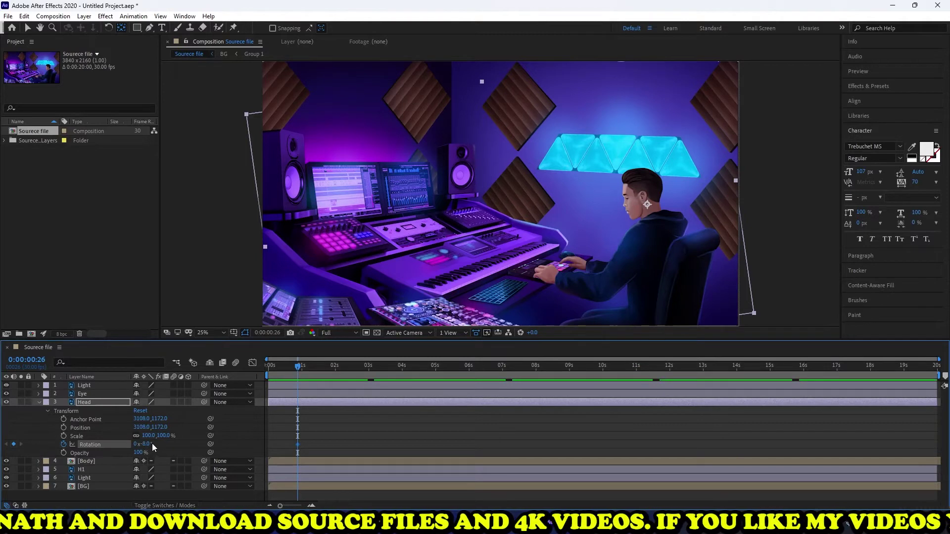
- Set the Head layer's rotation to -1.0° at 0:00:00:28
{"action": "key", "text": "Page_Down"}
{"action": "key", "text": "Page_Down"}
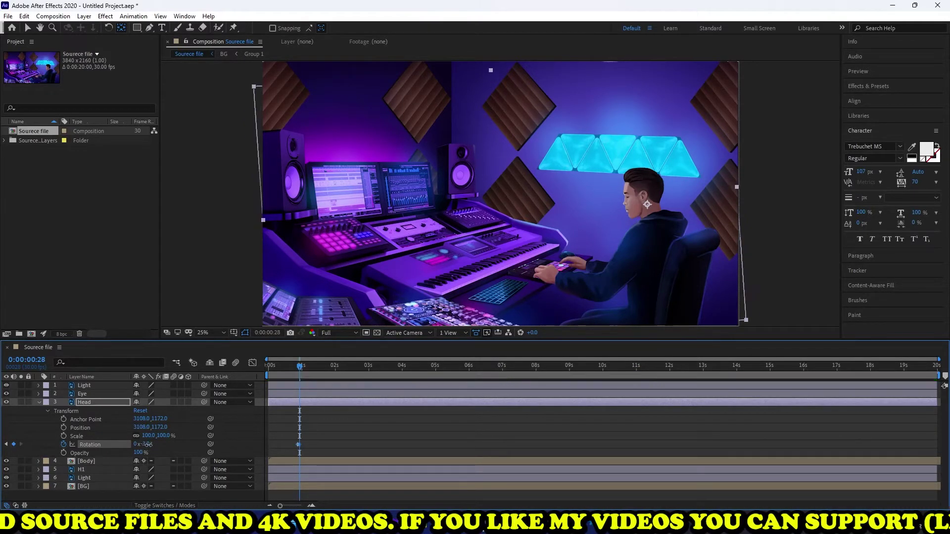
{"action": "left_click_drag", "start_coordinate": [146, 447], "coordinate": [150, 447]}
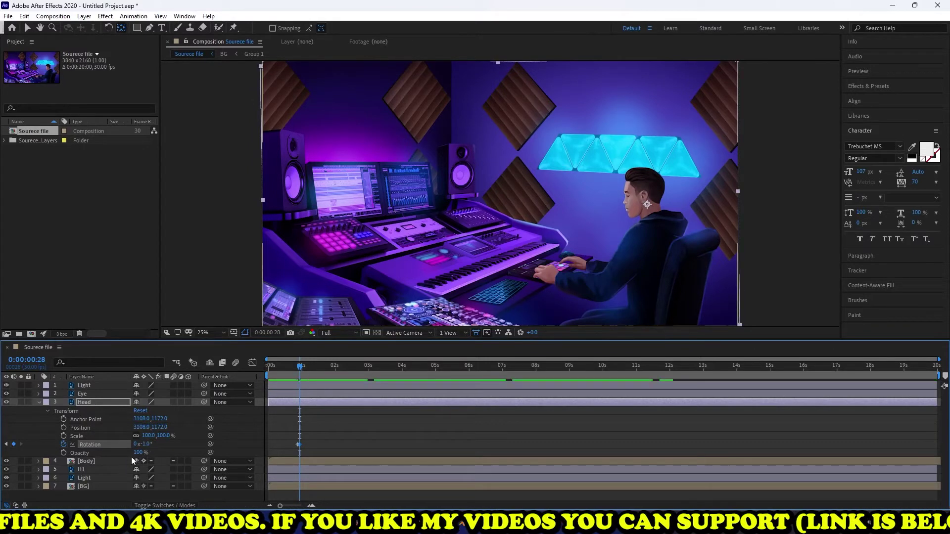
- Set the Head layer's rotation to about -9° at 0:00:01:00
{"action": "key", "text": "Page_Down"}
- Set the Head layer's rotation to 0° at 0:00:01:02 to end the nod
{"action": "key", "text": "Page_Down"}
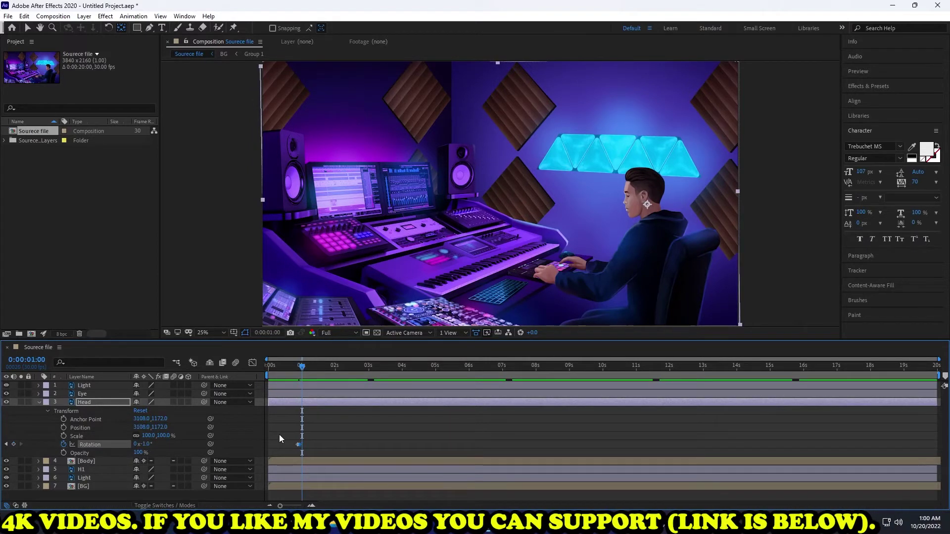
{"action": "left_click_drag", "start_coordinate": [140, 444], "coordinate": [140, 448]}
{"action": "key", "text": "Page_Down"}
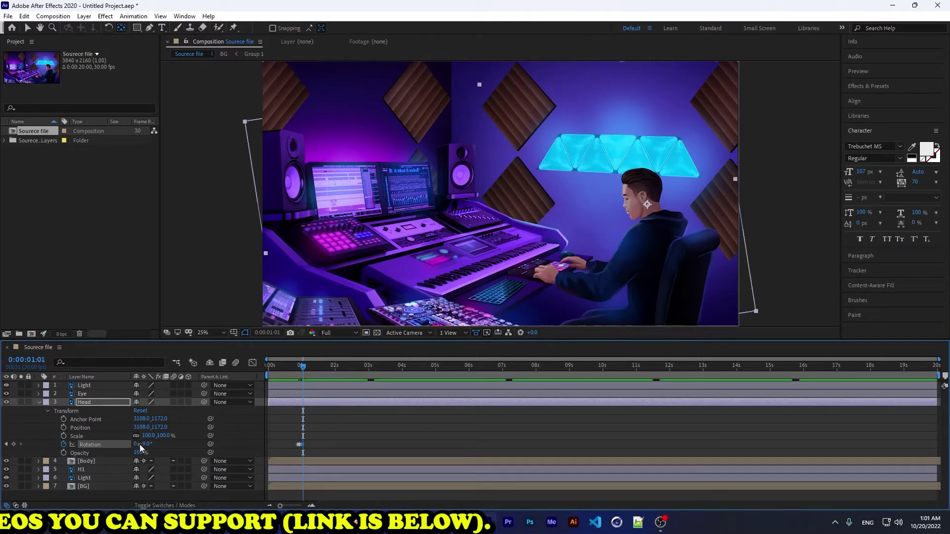
{"action": "key", "text": "Page_Down"}
{"action": "left_click", "coordinate": [148, 444]}
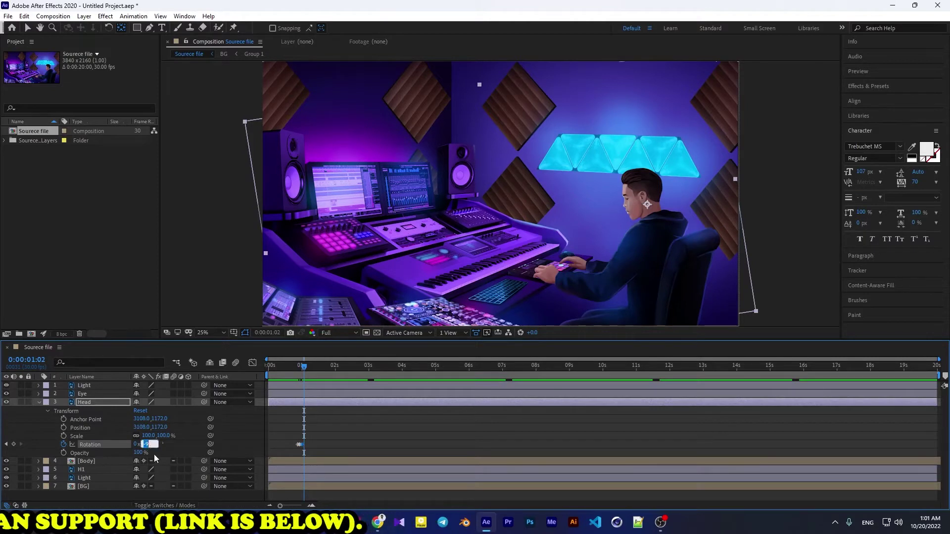
{"action": "type", "text": "0"}
{"action": "left_click", "coordinate": [185, 443]}
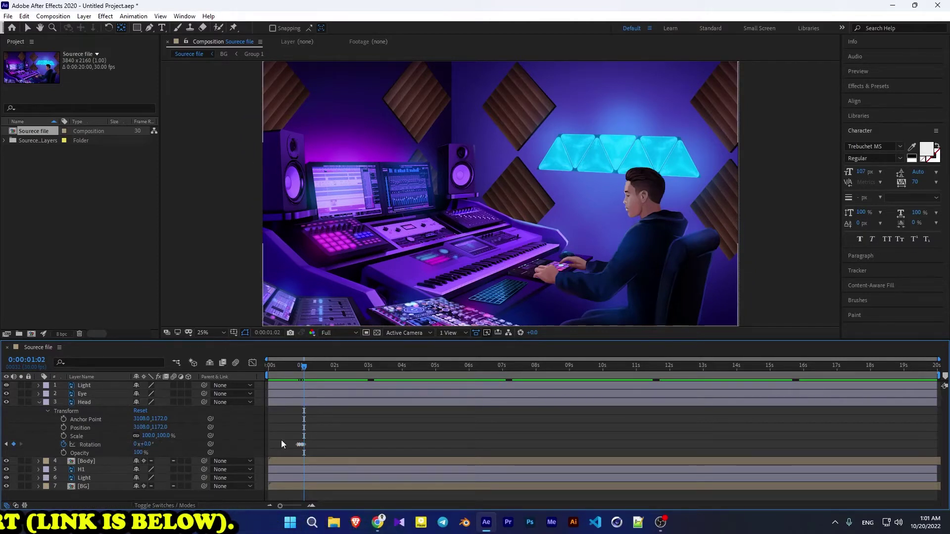
- Preview the head movement and shift the Head layer's group of rotation keyframes later, to around 0:00:01:08
{"action": "mouse_move", "coordinate": [303, 369]}
{"action": "left_mouse_down"}
{"action": "mouse_move", "coordinate": [286, 368]}
{"action": "mouse_move", "coordinate": [322, 367]}
{"action": "mouse_move", "coordinate": [296, 367]}
{"action": "mouse_move", "coordinate": [310, 367]}
{"action": "left_mouse_up"}
{"action": "key", "text": "space"}
{"action": "key", "text": "space"}
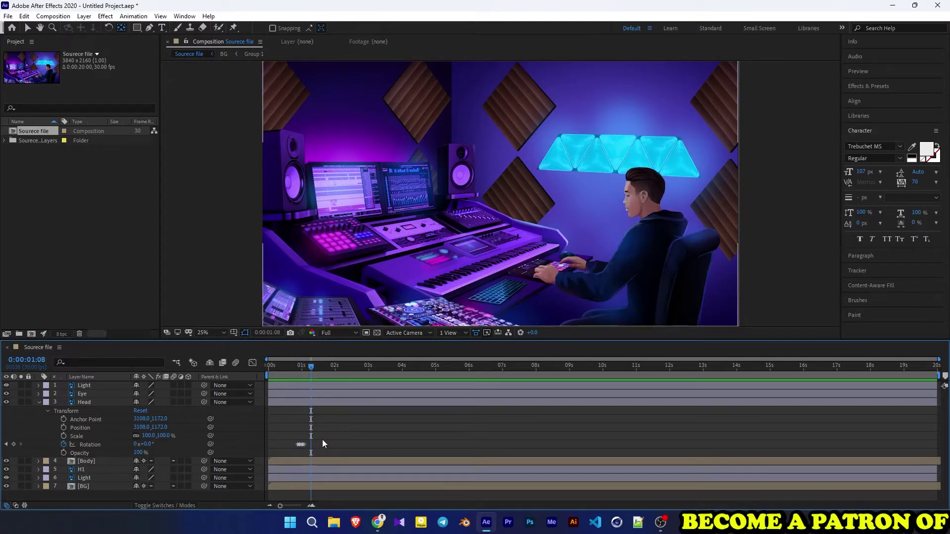
{"action": "mouse_move", "coordinate": [322, 439]}
{"action": "left_mouse_down"}
{"action": "mouse_move", "coordinate": [295, 450]}
{"action": "mouse_move", "coordinate": [313, 445]}
{"action": "left_mouse_up"}
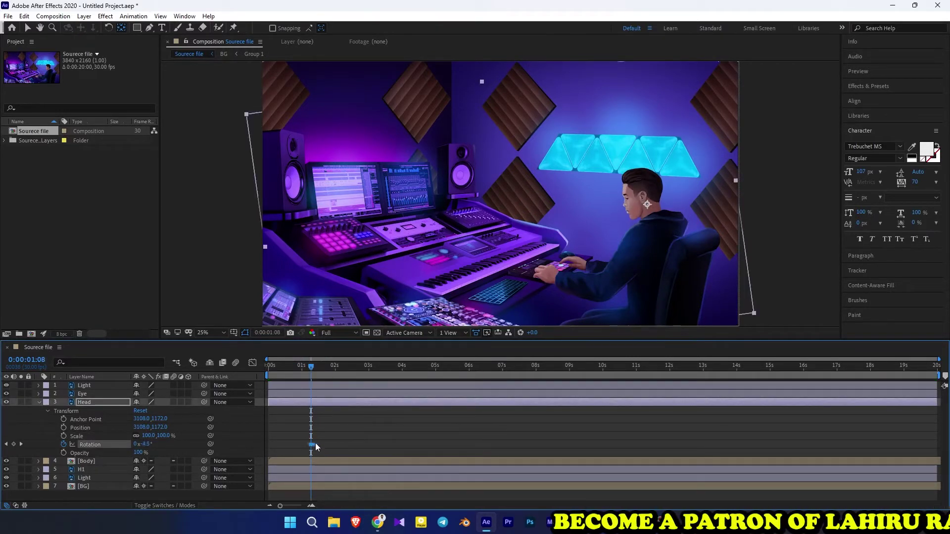
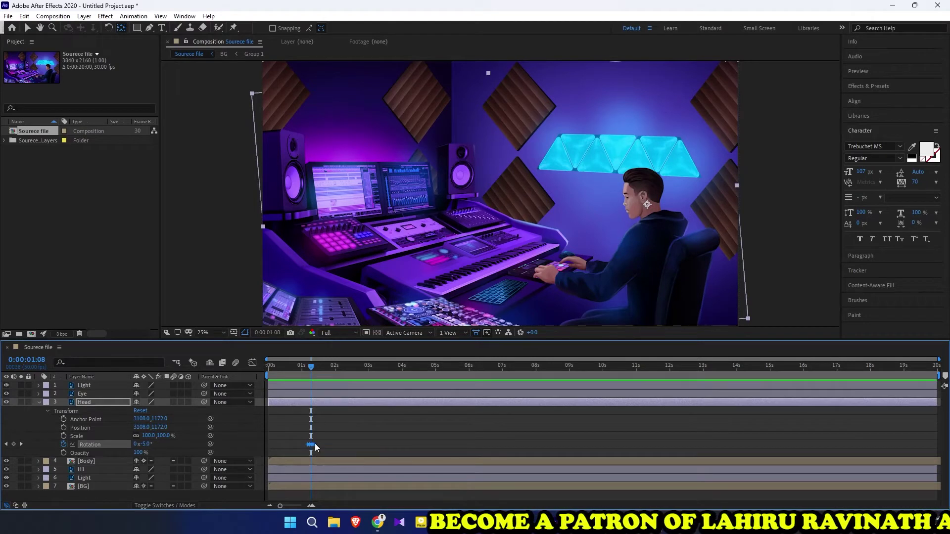
- Clear the Head layer's rotation keyframes and start over with a single 0° keyframe at about 0:00:01:08
{"action": "left_click", "coordinate": [318, 444]}
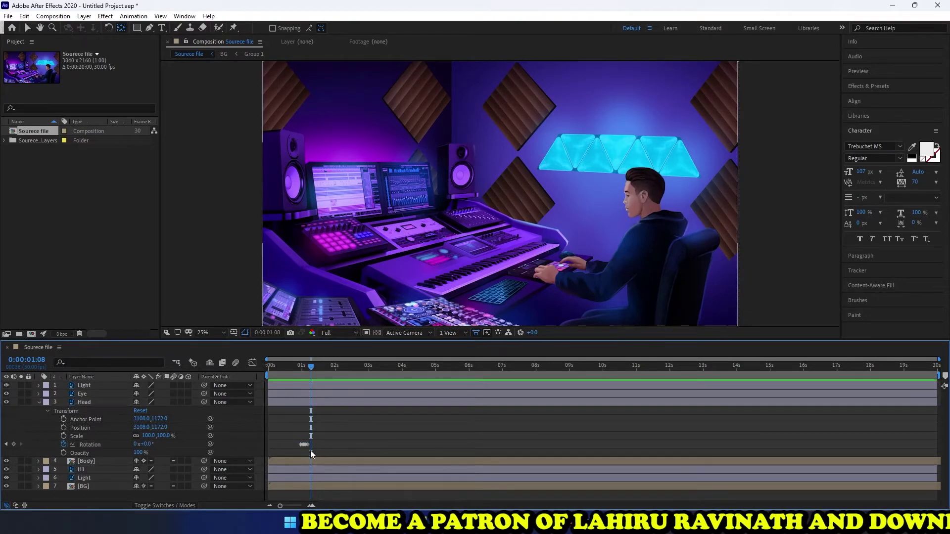
{"action": "left_click", "coordinate": [64, 445]}
{"action": "left_click", "coordinate": [64, 444]}
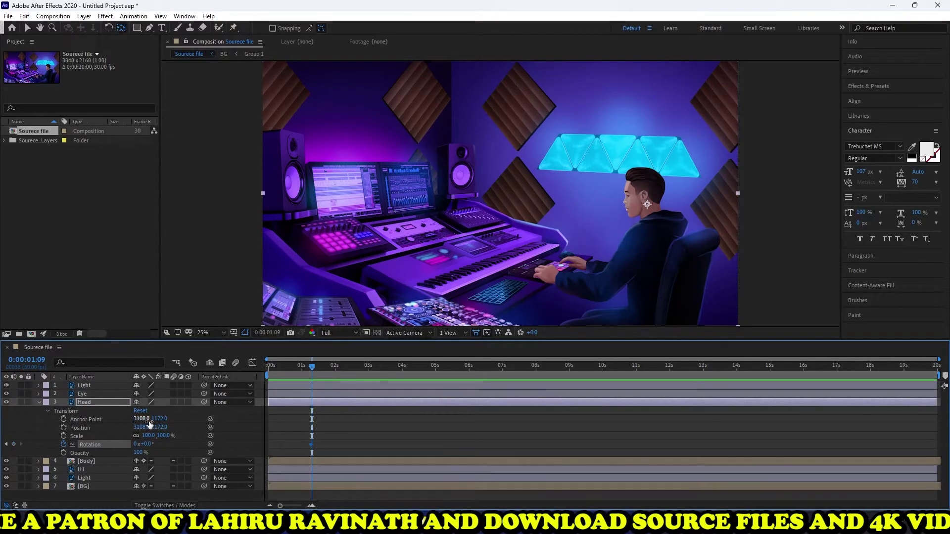
- Keyframe the Head layer's rotation to tilt slightly forward at about 0:00:02:20 and return to 0° at 0:00:03:28
{"action": "key", "text": "Page_Down"}
{"action": "key", "text": "Page_Down"}
{"action": "key", "text": "Page_Down"}
{"action": "key", "text": "Page_Down"}
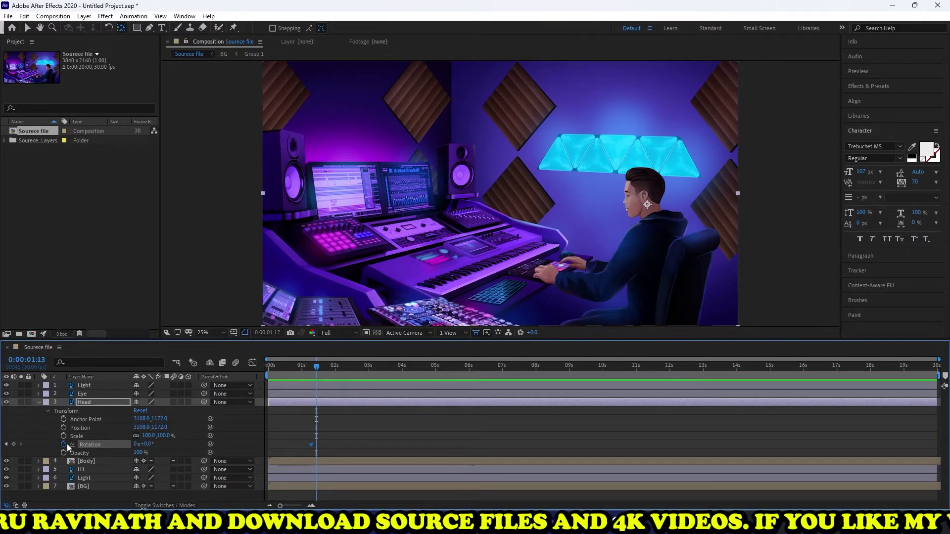
{"action": "left_click_drag", "start_coordinate": [310, 373], "coordinate": [357, 373]}
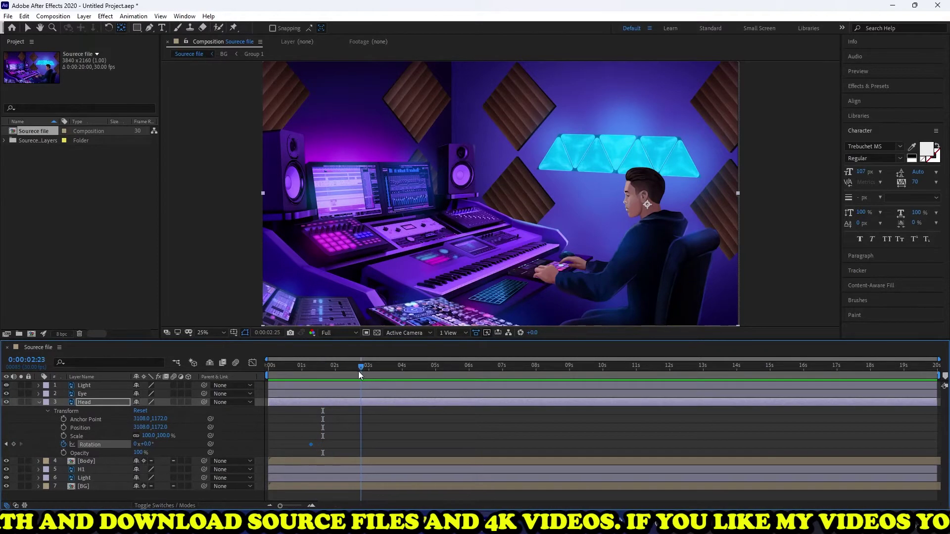
{"action": "left_click_drag", "start_coordinate": [146, 448], "coordinate": [140, 449]}
{"action": "left_click_drag", "start_coordinate": [357, 373], "coordinate": [400, 373]}
{"action": "left_click", "coordinate": [308, 444]}
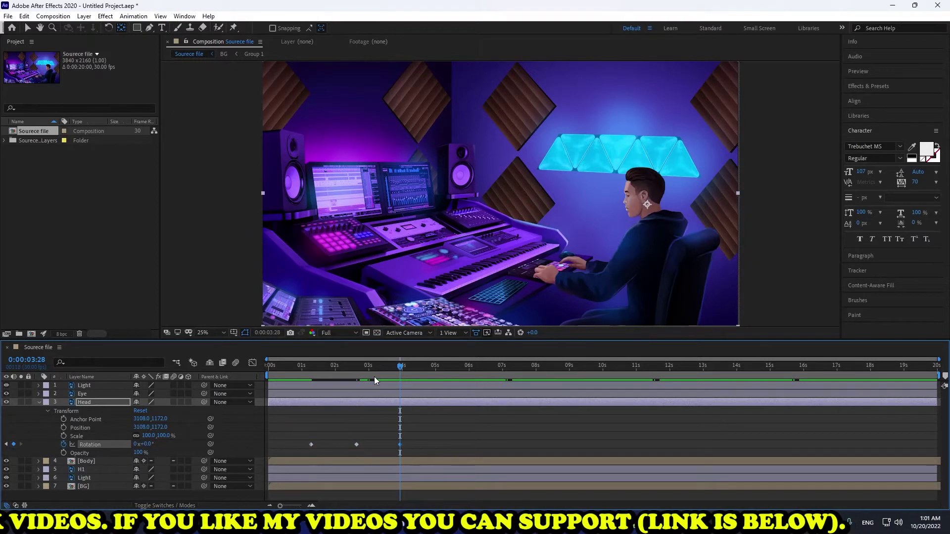
- Preview the head nod from just before its first rotation keyframe
{"action": "left_click_drag", "start_coordinate": [372, 365], "coordinate": [293, 373]}
{"action": "key", "text": "space"}
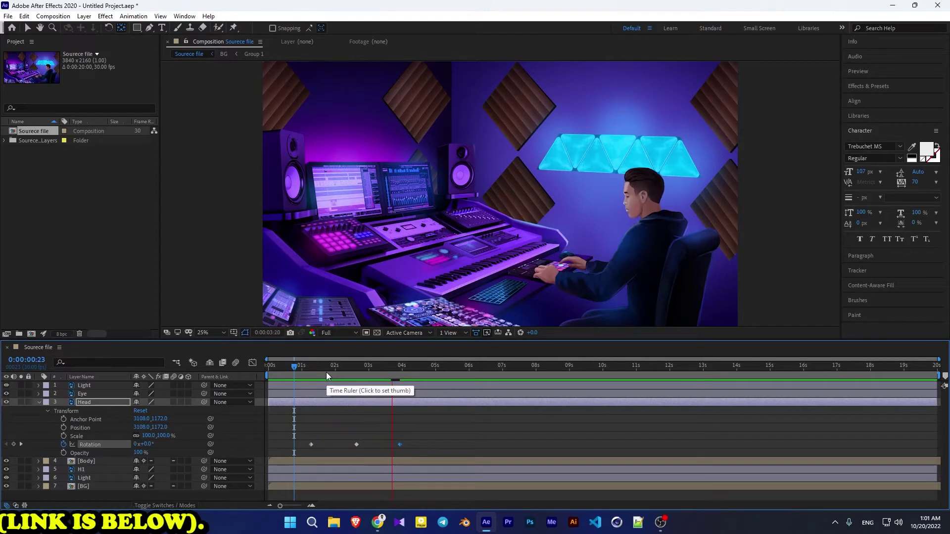
{"action": "left_click", "coordinate": [303, 367]}
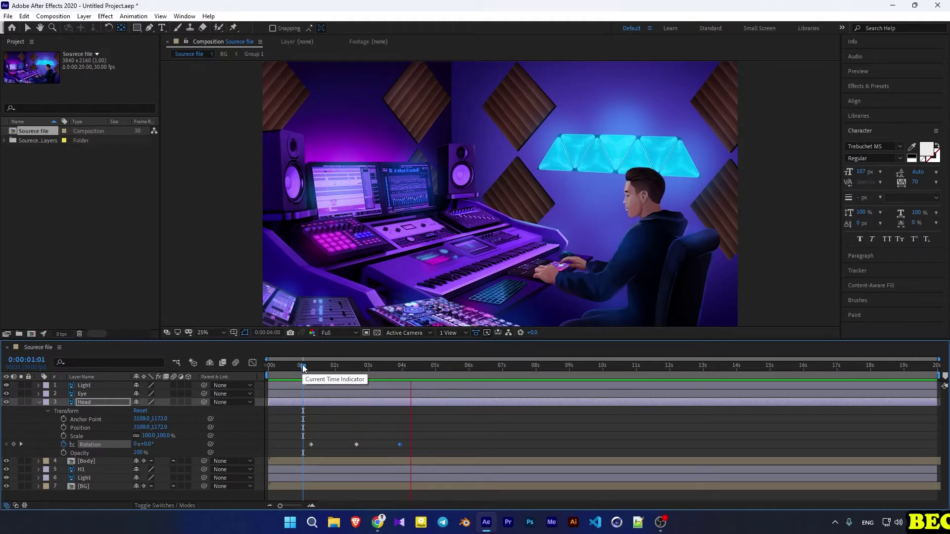
{"action": "key", "text": "space"}
- Parent the Eye layer to the Head layer and scrub through the nod to check that the eyes follow
{"action": "left_click_drag", "start_coordinate": [407, 436], "coordinate": [369, 445]}
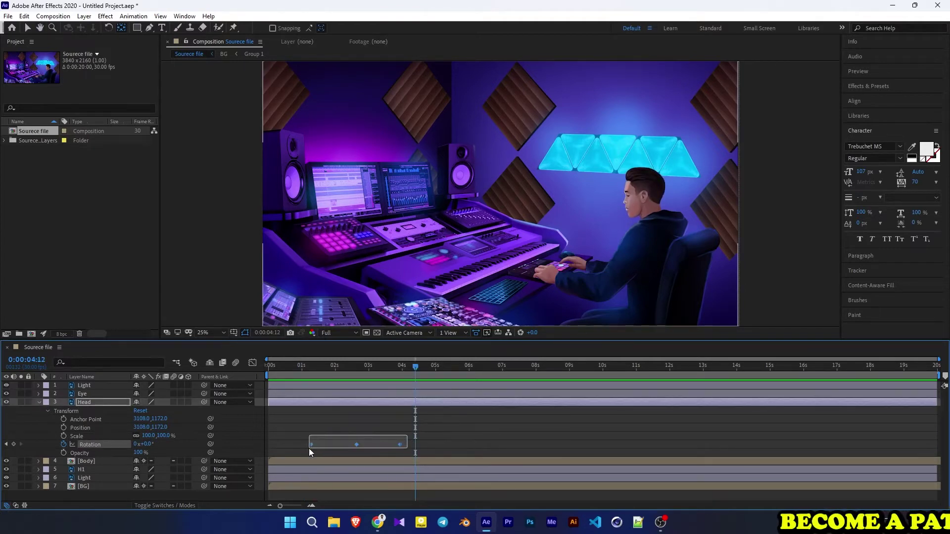
{"action": "left_click_drag", "start_coordinate": [307, 449], "coordinate": [316, 423]}
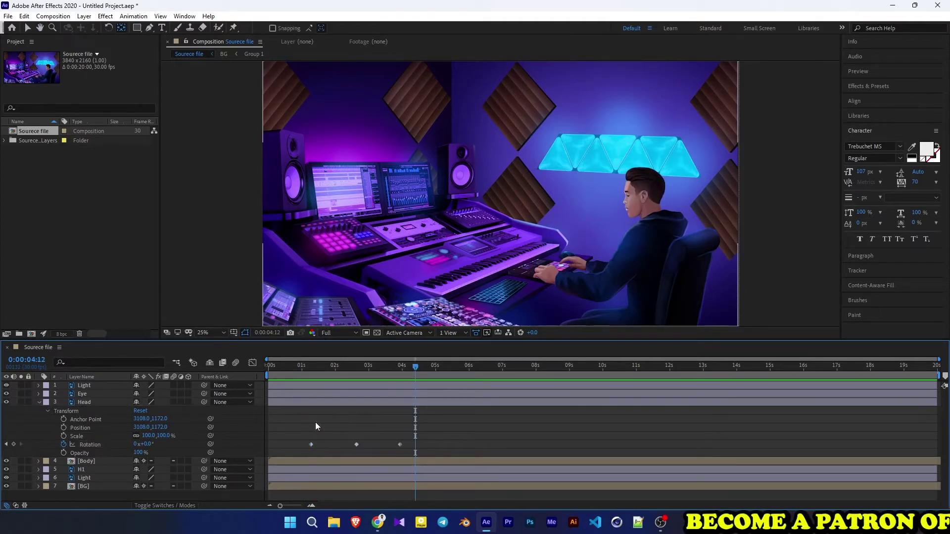
{"action": "left_click", "coordinate": [82, 394]}
{"action": "left_click_drag", "start_coordinate": [205, 394], "coordinate": [87, 404]}
{"action": "left_click_drag", "start_coordinate": [415, 370], "coordinate": [387, 382]}
- Copy the Head layer's three rotation keyframes and paste them at about 0:00:07:25 and again at about 0:00:14:00
{"action": "left_click_drag", "start_coordinate": [437, 432], "coordinate": [310, 447]}
{"action": "left_click", "coordinate": [530, 367]}
{"action": "key", "text": "ctrl+c"}
{"action": "key", "text": "ctrl+v"}
{"action": "left_click", "coordinate": [752, 367]}
{"action": "left_click", "coordinate": [737, 370]}
{"action": "key", "text": "ctrl+v"}
- Preview the last pasted head nod from just before 0:00:14:00 and collapse the Head layer's properties
{"action": "left_click_drag", "start_coordinate": [737, 369], "coordinate": [726, 372]}
{"action": "key", "text": "space"}
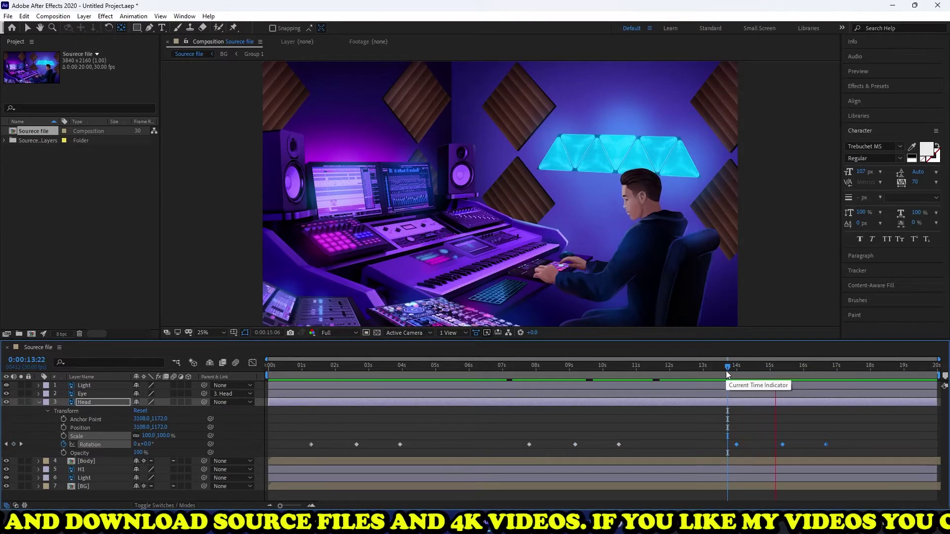
{"action": "left_click", "coordinate": [822, 364]}
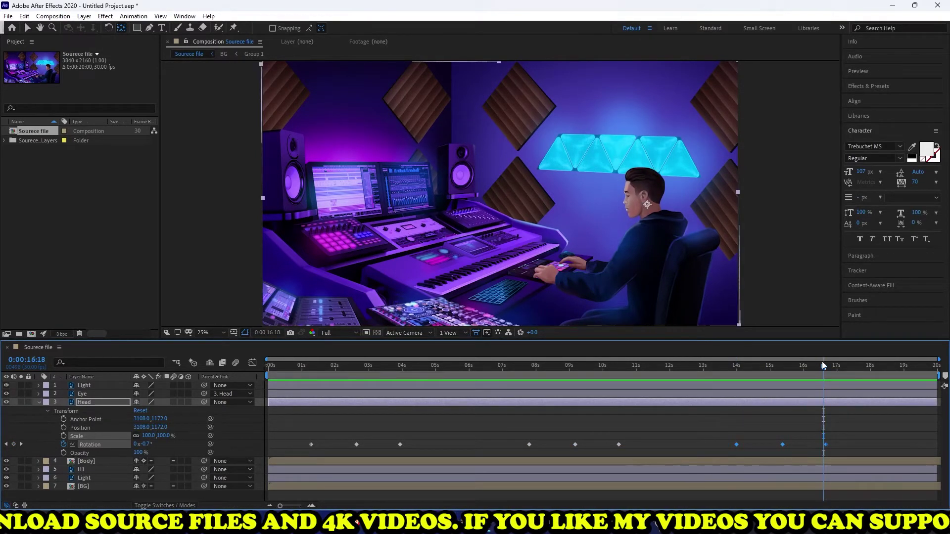
{"action": "left_click_drag", "start_coordinate": [824, 366], "coordinate": [733, 377]}
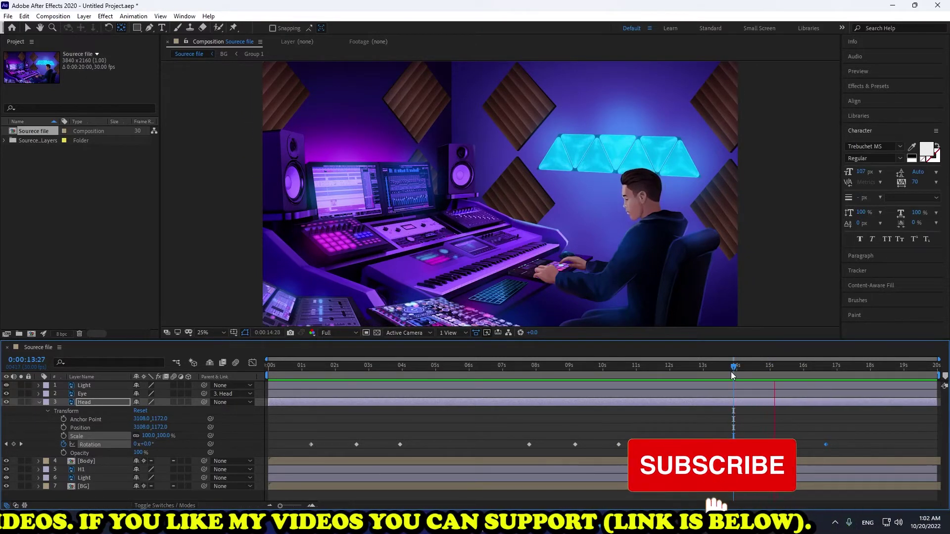
{"action": "key", "text": "space"}
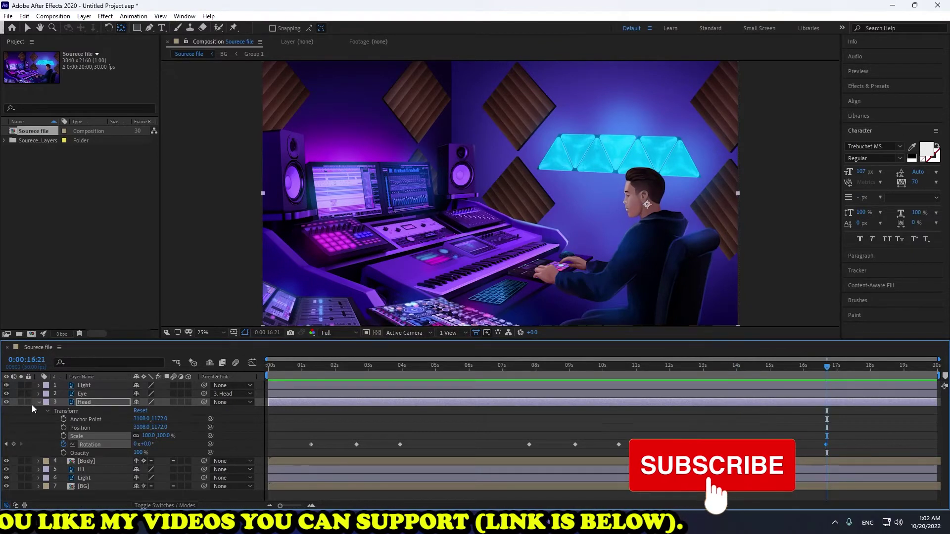
{"action": "left_click", "coordinate": [39, 402]}
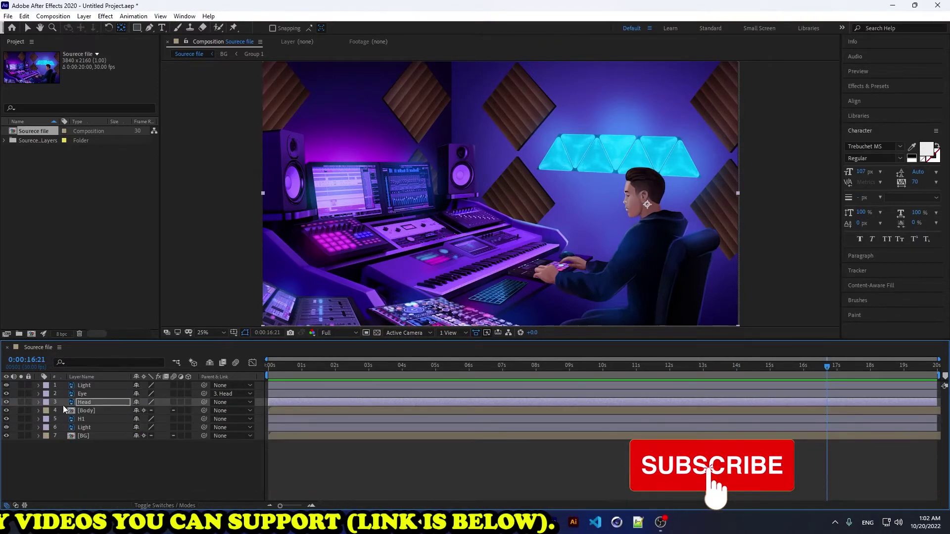
- Toggle the visibility of the Body and H1 layers to check which parts of the character each one holds
{"action": "left_click", "coordinate": [83, 410]}
{"action": "left_click", "coordinate": [6, 410]}
{"action": "left_click", "coordinate": [6, 411]}
{"action": "left_click", "coordinate": [6, 411]}
{"action": "left_click", "coordinate": [6, 410]}
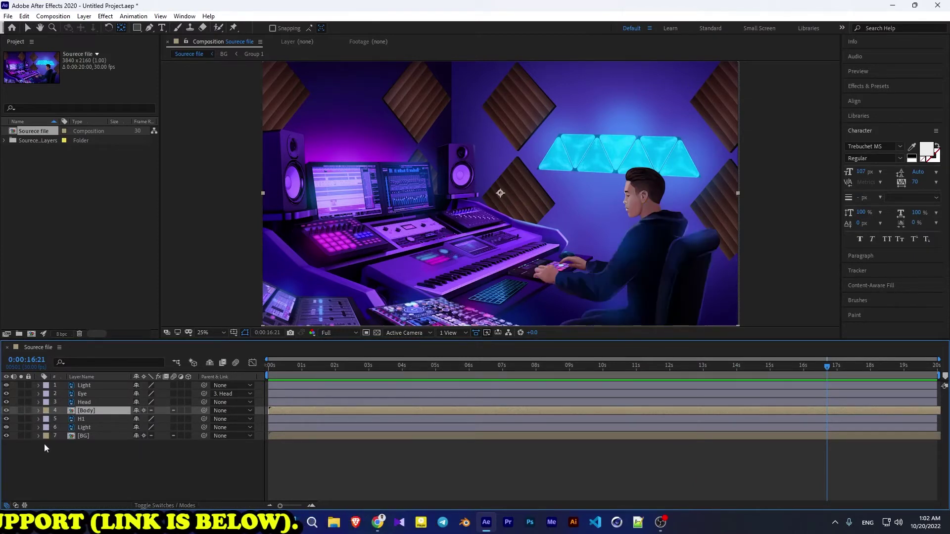
{"action": "left_click", "coordinate": [6, 419]}
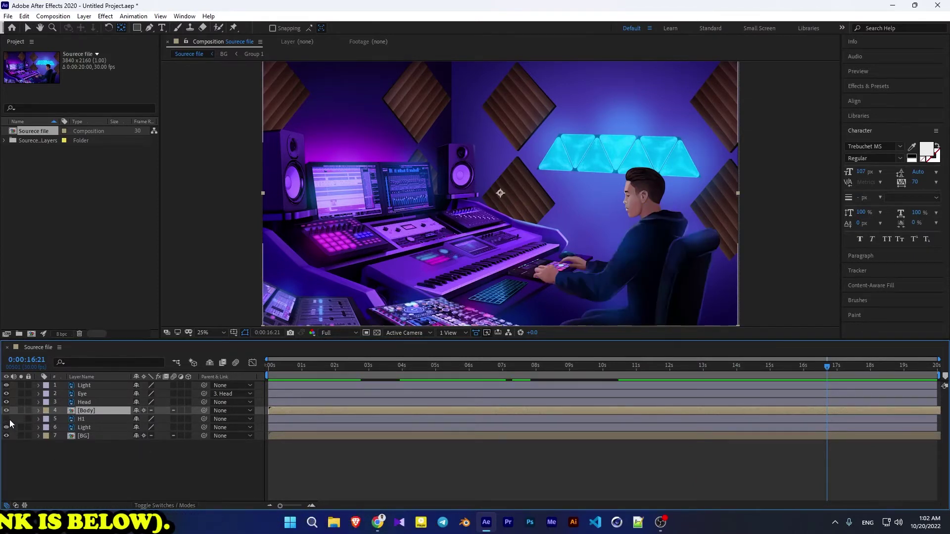
{"action": "left_click", "coordinate": [7, 420]}
- Hide the Body layer and move the H1 layer's anchor point to the elbow end of the forearm sleeve
{"action": "scroll", "coordinate": [536, 279], "scroll_direction": "up", "scroll_amount": 3}
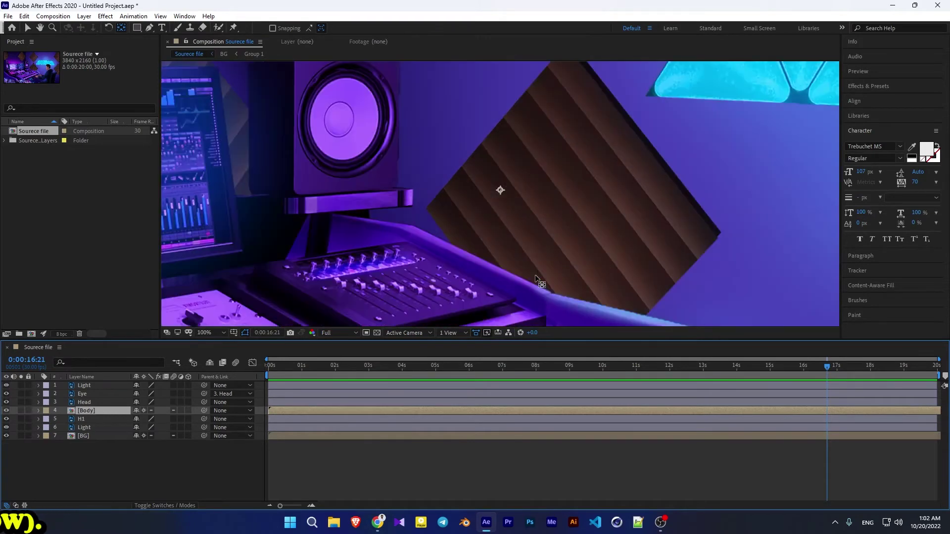
{"action": "scroll", "coordinate": [535, 279], "scroll_direction": "down", "scroll_amount": 1}
{"action": "left_click_drag", "start_coordinate": [536, 278], "coordinate": [413, 182]}
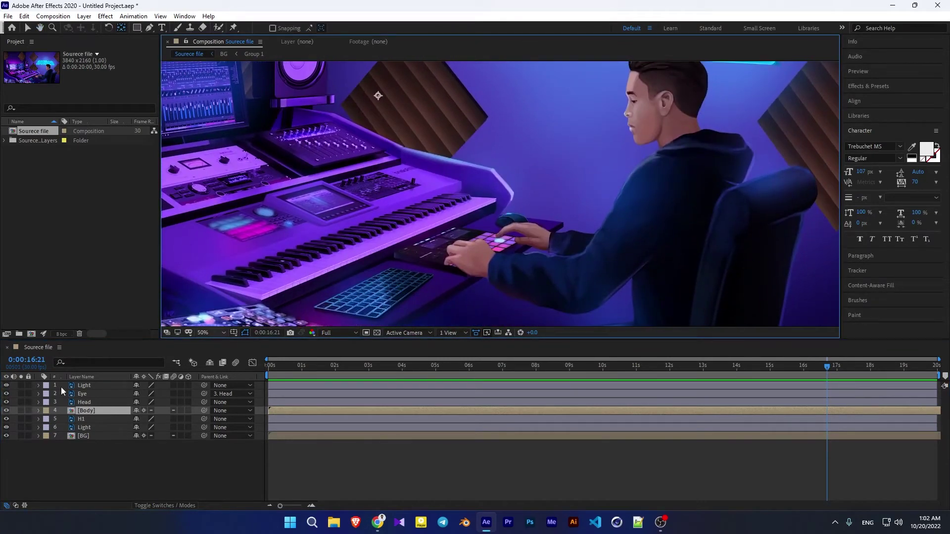
{"action": "left_click", "coordinate": [7, 411]}
{"action": "left_click", "coordinate": [7, 411]}
{"action": "left_click", "coordinate": [6, 410]}
{"action": "left_click", "coordinate": [81, 421]}
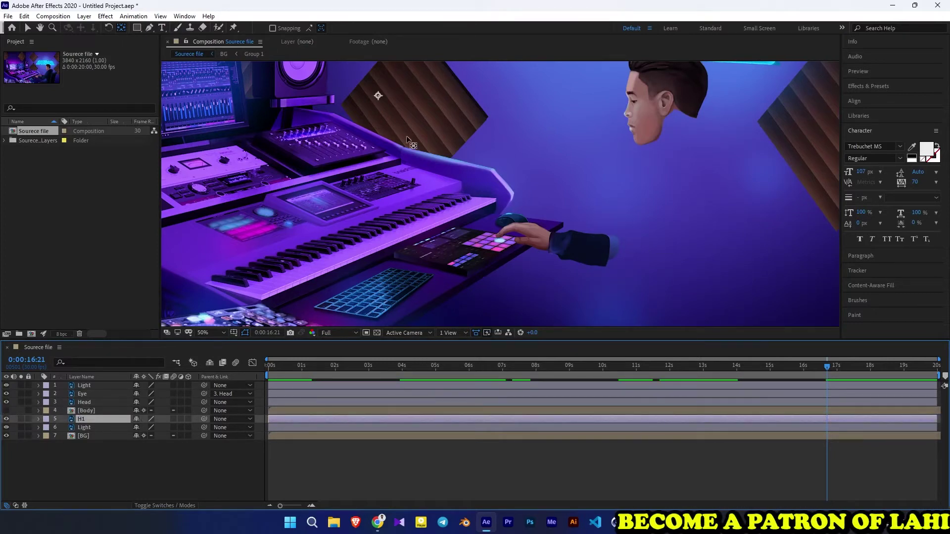
{"action": "mouse_move", "coordinate": [378, 96]}
{"action": "left_mouse_down"}
{"action": "mouse_move", "coordinate": [574, 216]}
{"action": "mouse_move", "coordinate": [612, 254]}
{"action": "left_mouse_up"}
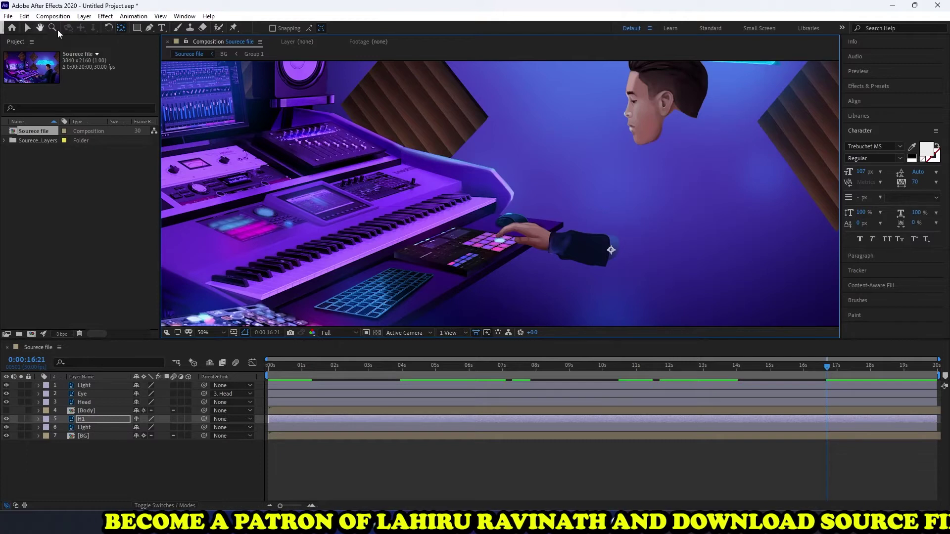
- At 0:00:00:00, place Puppet pins on the H1 layer at the sleeve's elbow end, around the cuff and wrist, and on the fingertip
{"action": "left_click_drag", "start_coordinate": [826, 368], "coordinate": [781, 373]}
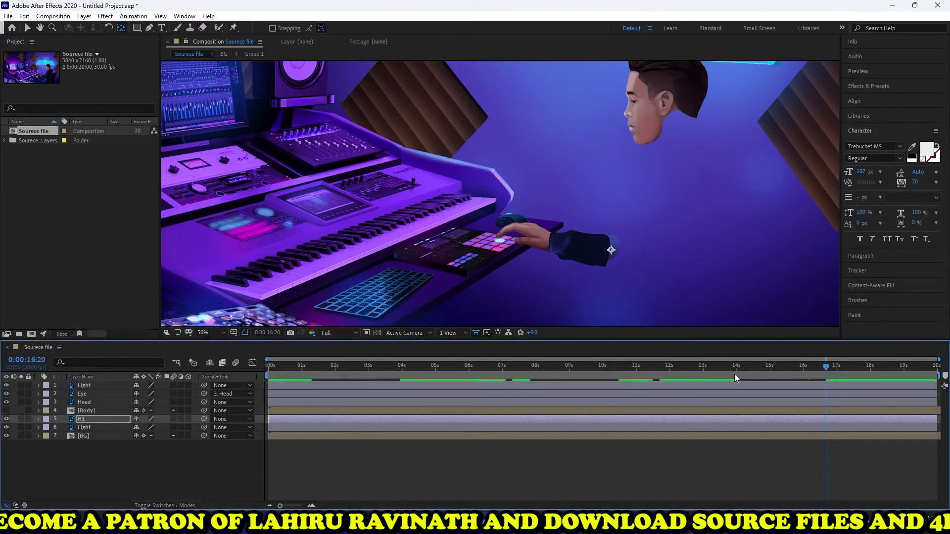
{"action": "key", "text": "Home"}
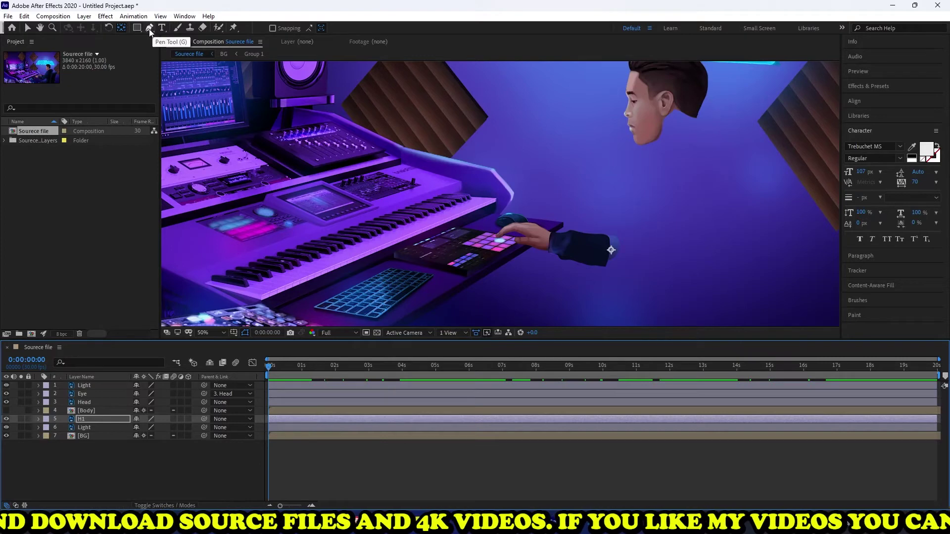
{"action": "left_click", "coordinate": [234, 29]}
{"action": "left_click", "coordinate": [611, 250]}
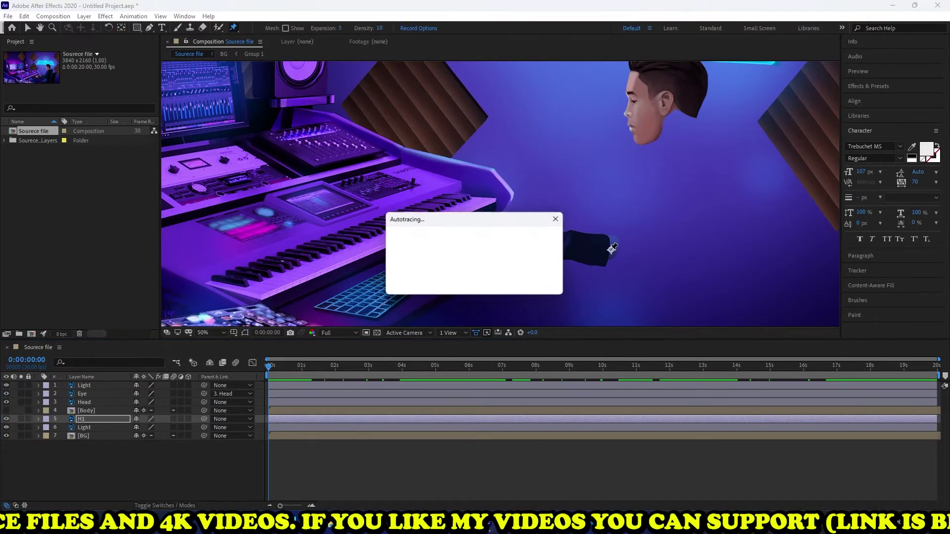
{"action": "left_click", "coordinate": [570, 236]}
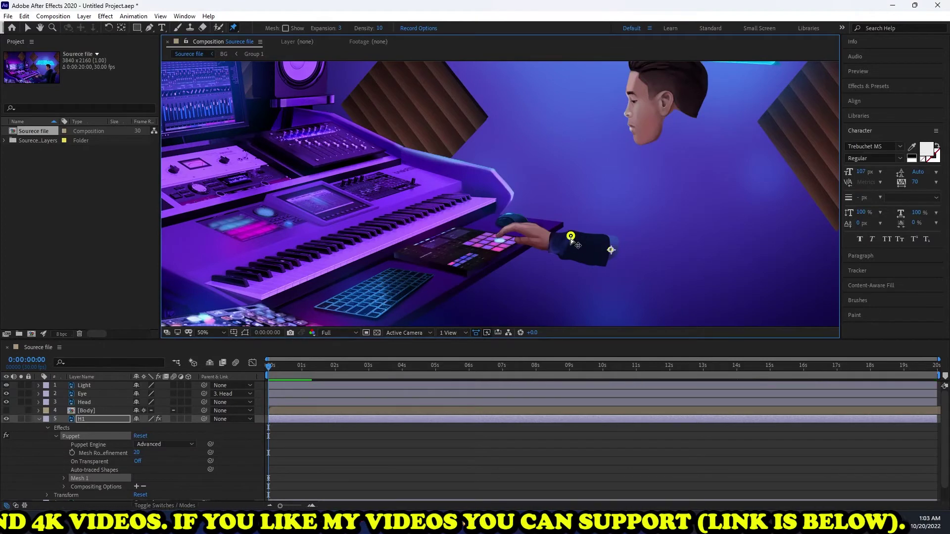
{"action": "left_click", "coordinate": [557, 252]}
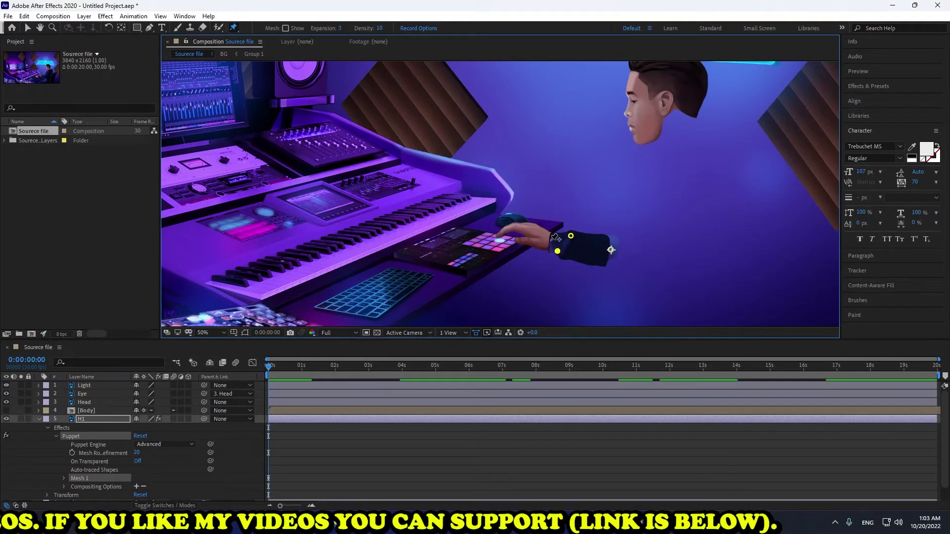
{"action": "left_click", "coordinate": [550, 240]}
{"action": "left_click", "coordinate": [498, 234]}
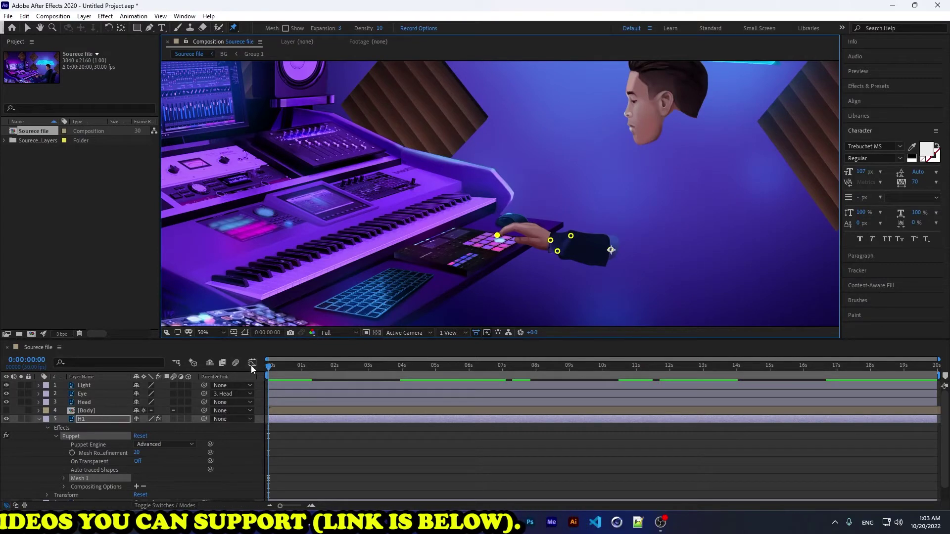
- Expand the H1 layer's Puppet effect down to the Deform properties of Mesh 1
{"action": "left_click", "coordinate": [39, 420]}
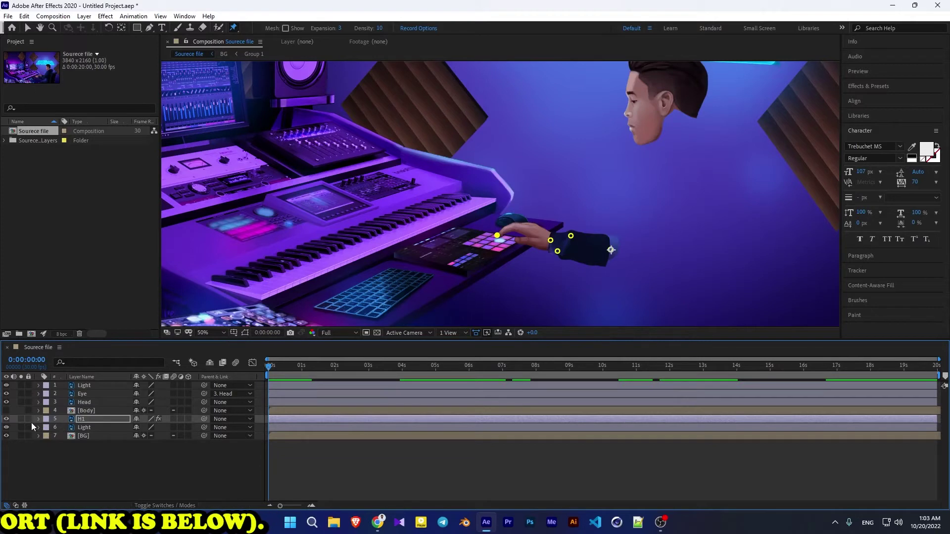
{"action": "left_click", "coordinate": [37, 422]}
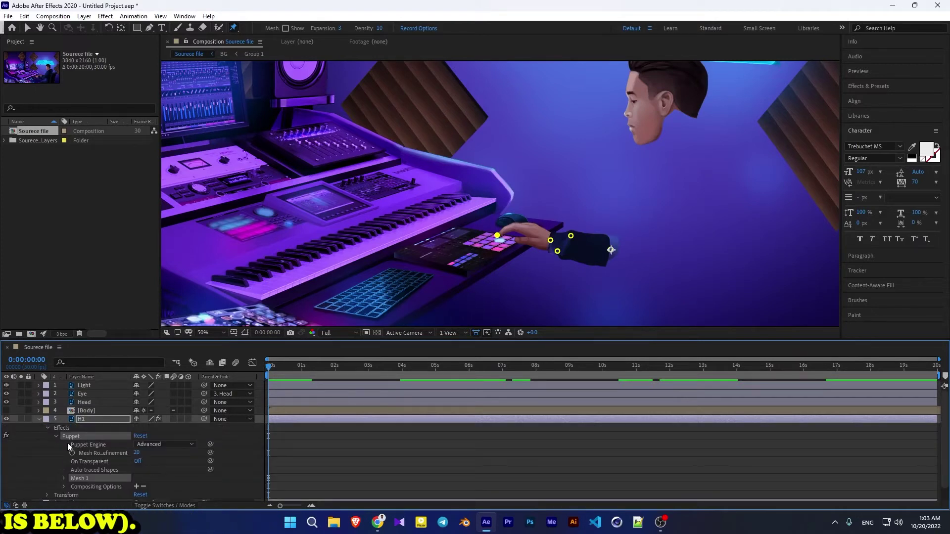
{"action": "left_click", "coordinate": [63, 478]}
{"action": "scroll", "coordinate": [94, 473], "scroll_direction": "down", "scroll_amount": 3}
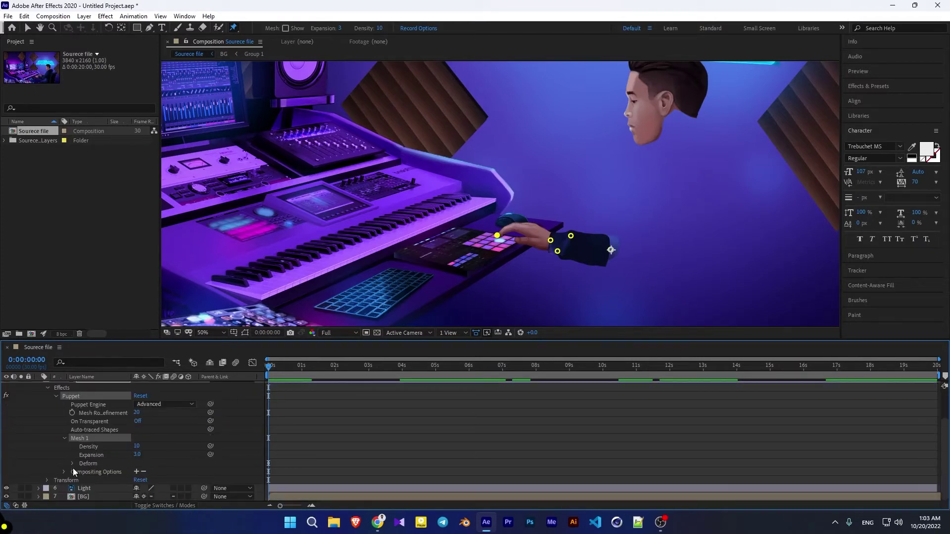
{"action": "left_click", "coordinate": [73, 463]}
{"action": "scroll", "coordinate": [140, 465], "scroll_direction": "up", "scroll_amount": 2}
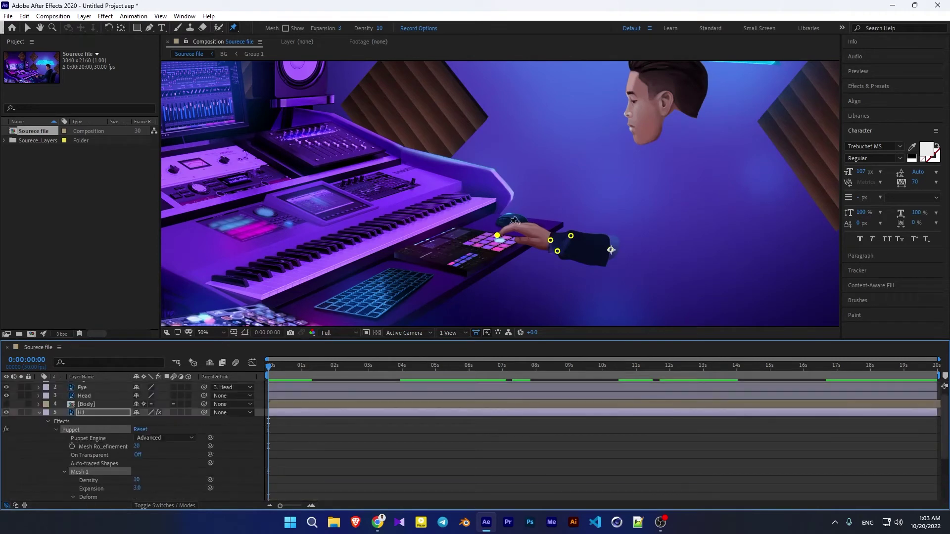
{"action": "left_click", "coordinate": [569, 238]}
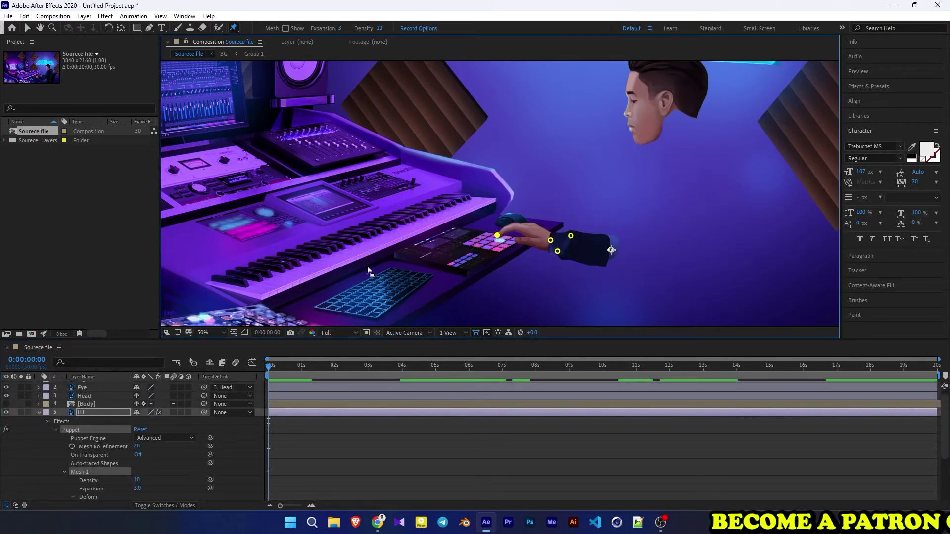
- Animate the fingertip puppet pin to move slightly down at 0:00:01:14 and back up at 0:00:01:17
{"action": "left_click_drag", "start_coordinate": [268, 366], "coordinate": [317, 367]}
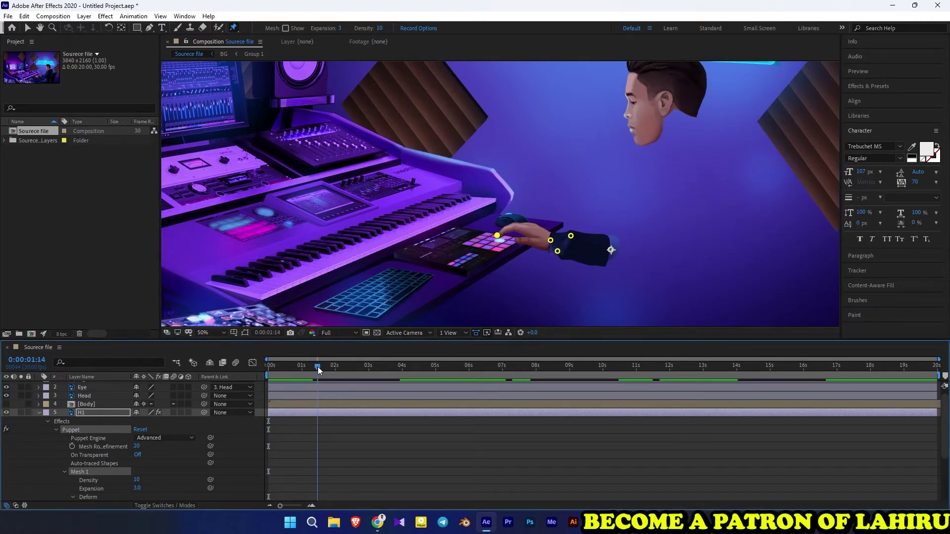
{"action": "left_click", "coordinate": [497, 237]}
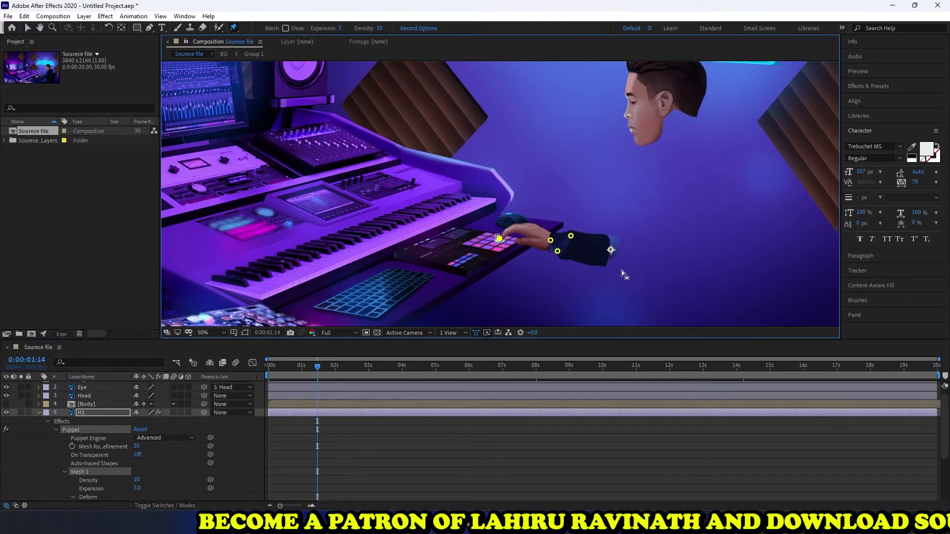
{"action": "key", "text": "Page_Down"}
{"action": "key", "text": "Page_Down"}
{"action": "key", "text": "Page_Down"}
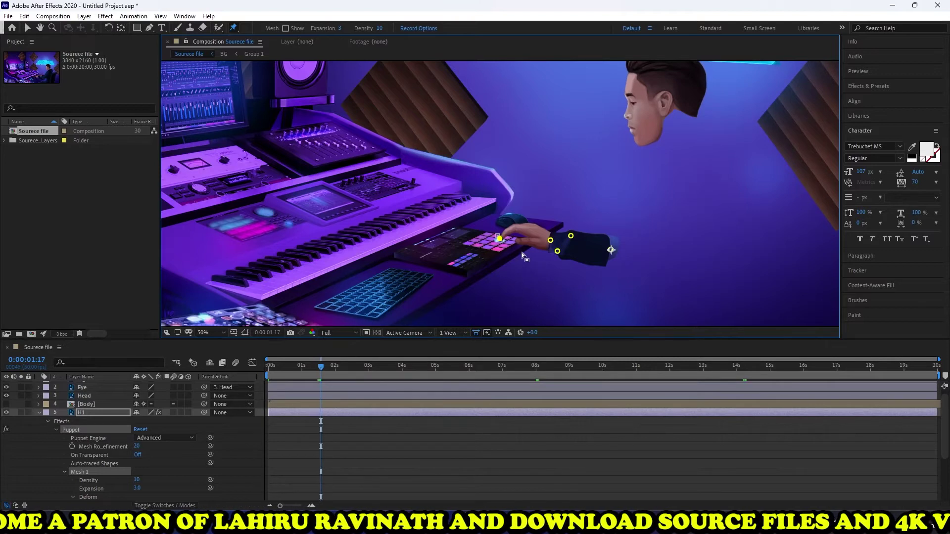
{"action": "left_click_drag", "start_coordinate": [501, 239], "coordinate": [497, 236]}
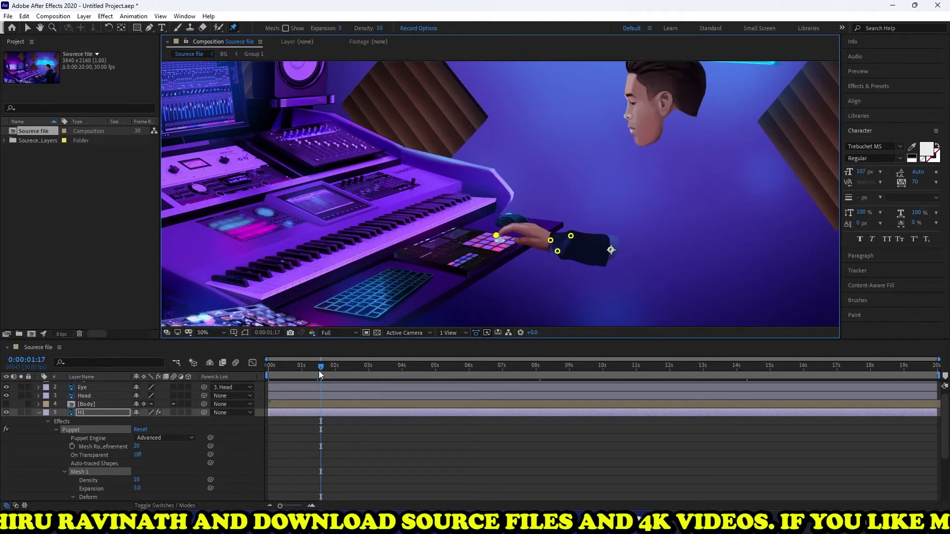
- Animate H1's fingertip puppet pin to move slightly down at 0:00:02:07 and back up at 0:00:02:19
{"action": "left_click", "coordinate": [343, 368]}
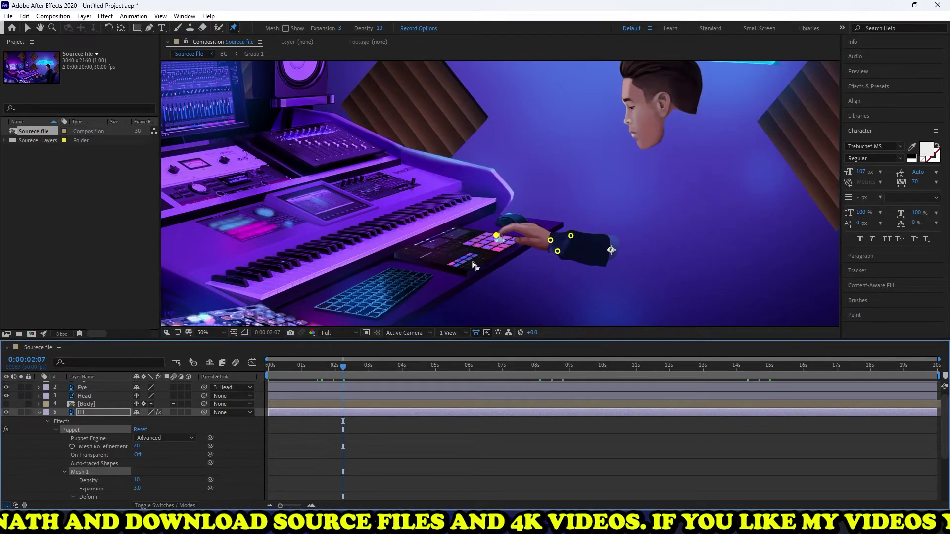
{"action": "left_click_drag", "start_coordinate": [497, 236], "coordinate": [493, 246]}
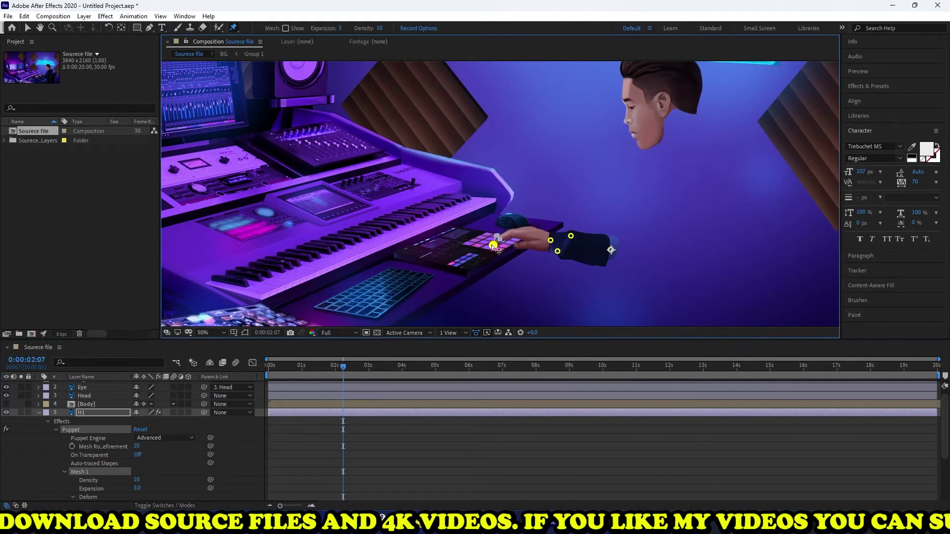
{"action": "left_click_drag", "start_coordinate": [345, 369], "coordinate": [358, 370]}
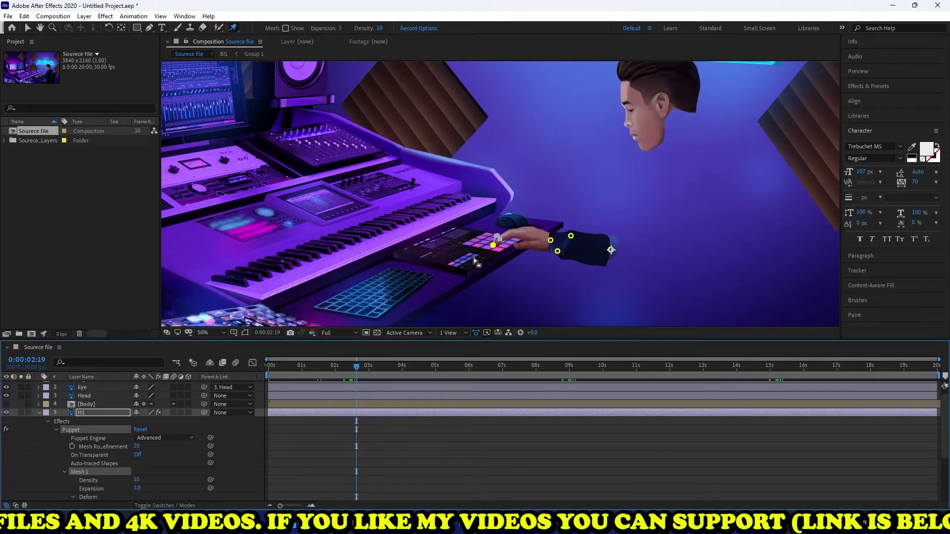
{"action": "left_click_drag", "start_coordinate": [493, 245], "coordinate": [494, 239]}
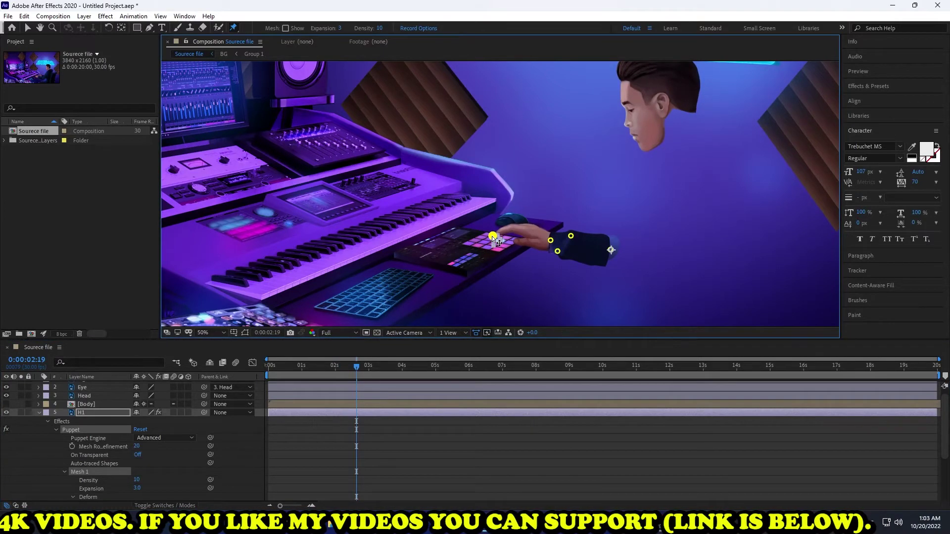
- Animate H1's fingertip puppet pin to move slightly down and inward at 0:00:03:09, then back up at 0:00:03:16
{"action": "left_click_drag", "start_coordinate": [368, 367], "coordinate": [381, 367]}
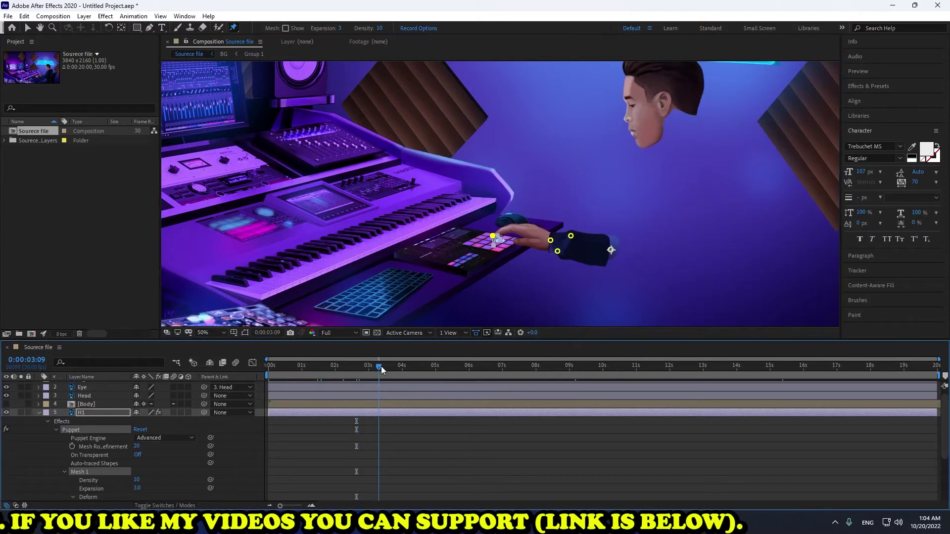
{"action": "left_click_drag", "start_coordinate": [497, 236], "coordinate": [502, 243]}
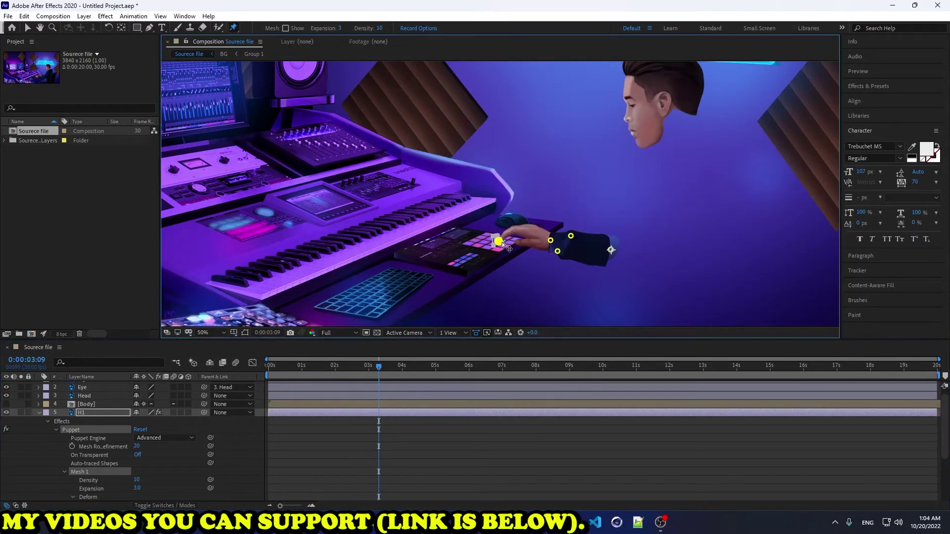
{"action": "left_click", "coordinate": [387, 367]}
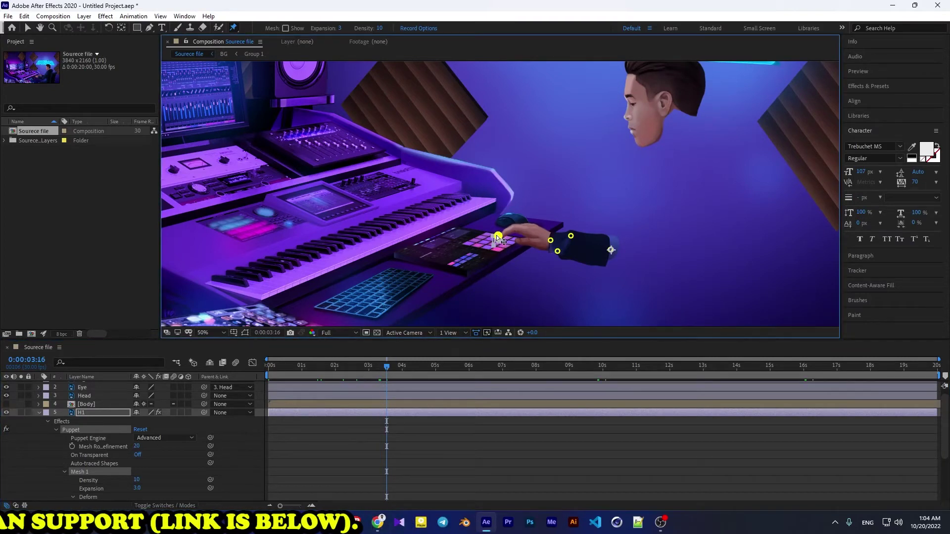
- Play back the finger tapping from 0:00:00:20 and make the Body layer visible again
{"action": "left_click_drag", "start_coordinate": [314, 367], "coordinate": [291, 370]}
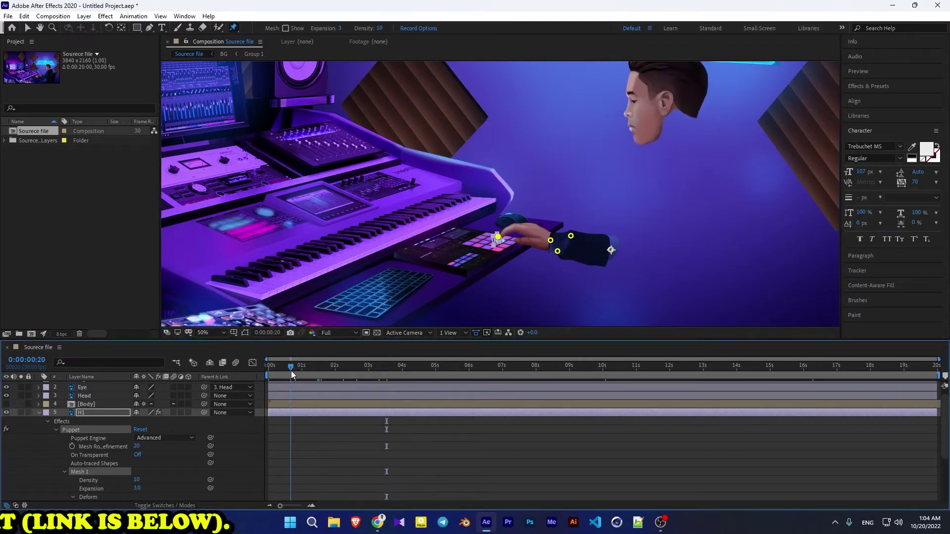
{"action": "key", "text": "space"}
{"action": "scroll", "coordinate": [63, 418], "scroll_direction": "up", "scroll_amount": 1}
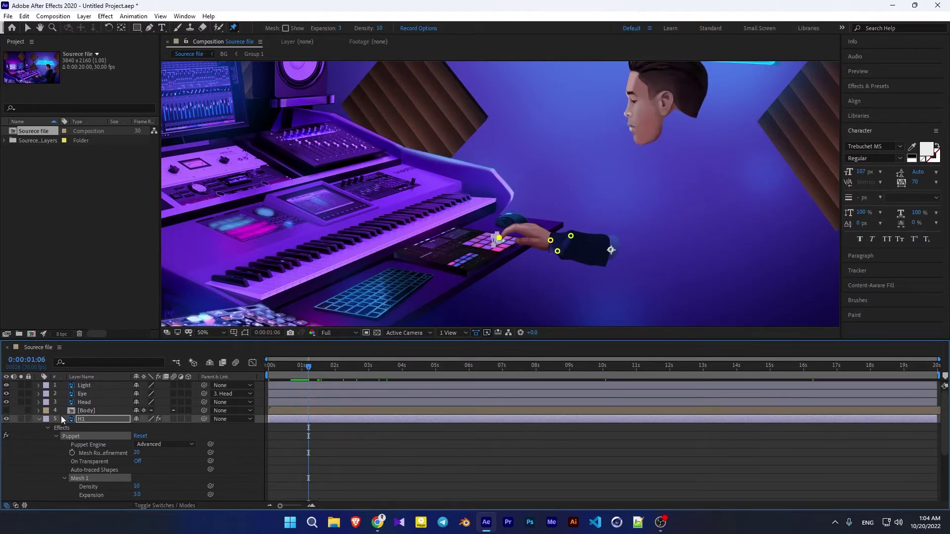
{"action": "left_click", "coordinate": [6, 410]}
{"action": "key", "text": "comma"}
{"action": "key", "text": "comma"}
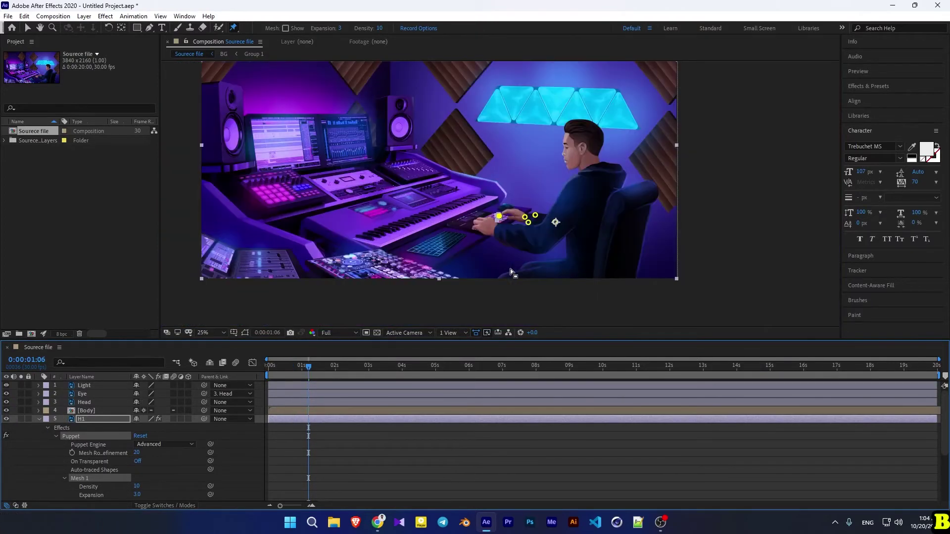
- Preview the combined head and hand animation from 0:00:00:04 and scrub through the composition
{"action": "left_click_drag", "start_coordinate": [290, 373], "coordinate": [274, 372]}
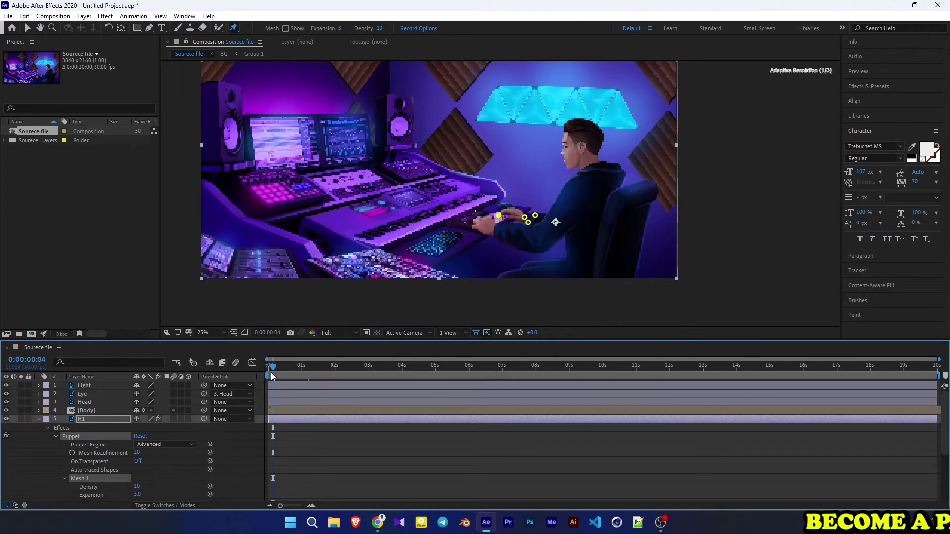
{"action": "left_click", "coordinate": [85, 403]}
{"action": "key", "text": "space"}
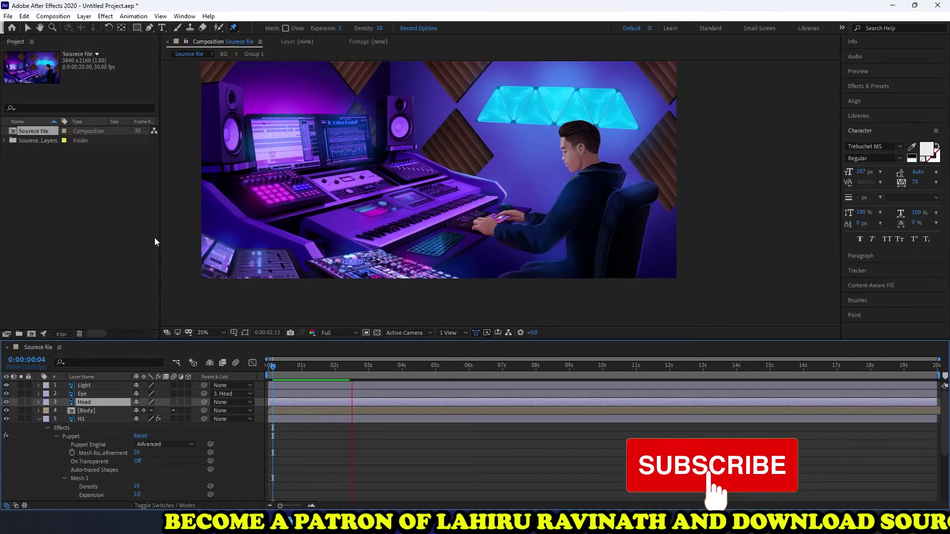
{"action": "key", "text": "space"}
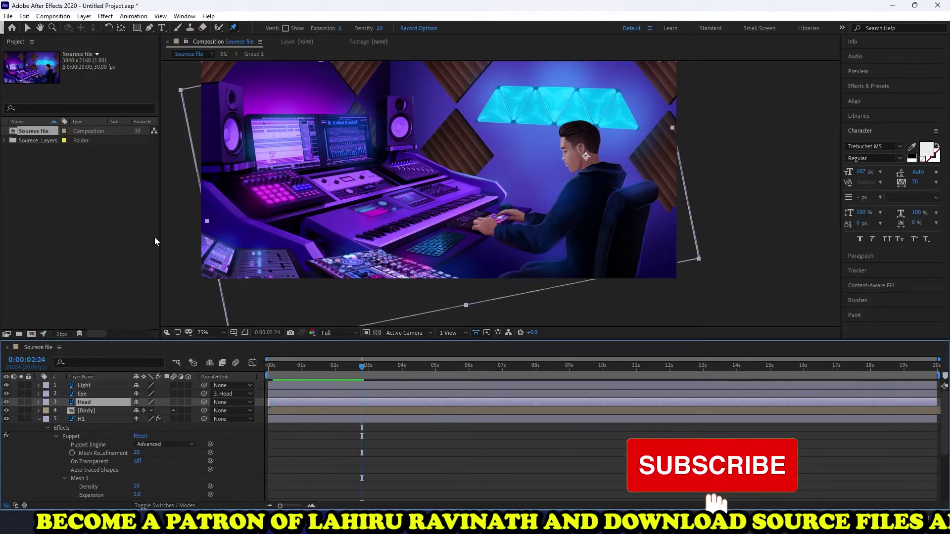
{"action": "key", "text": "space"}
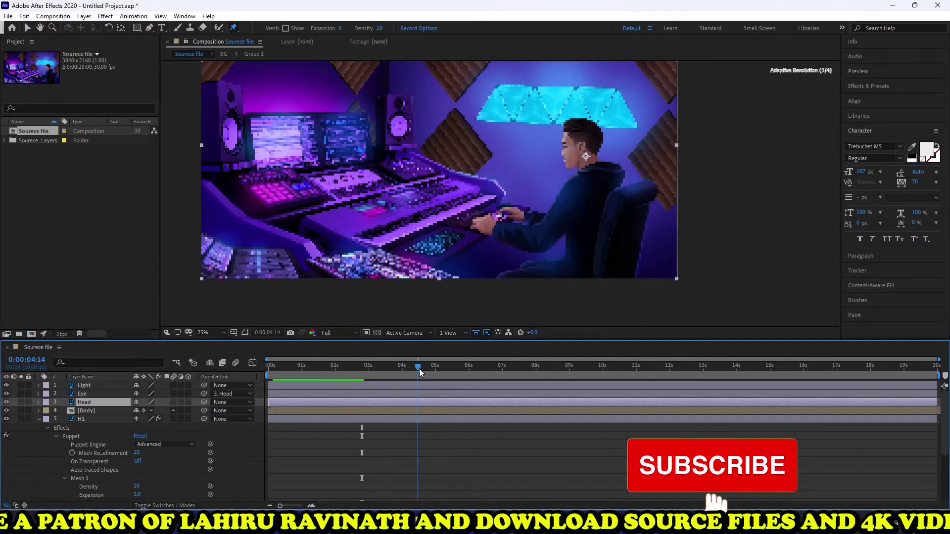
{"action": "left_click_drag", "start_coordinate": [362, 376], "coordinate": [314, 379]}
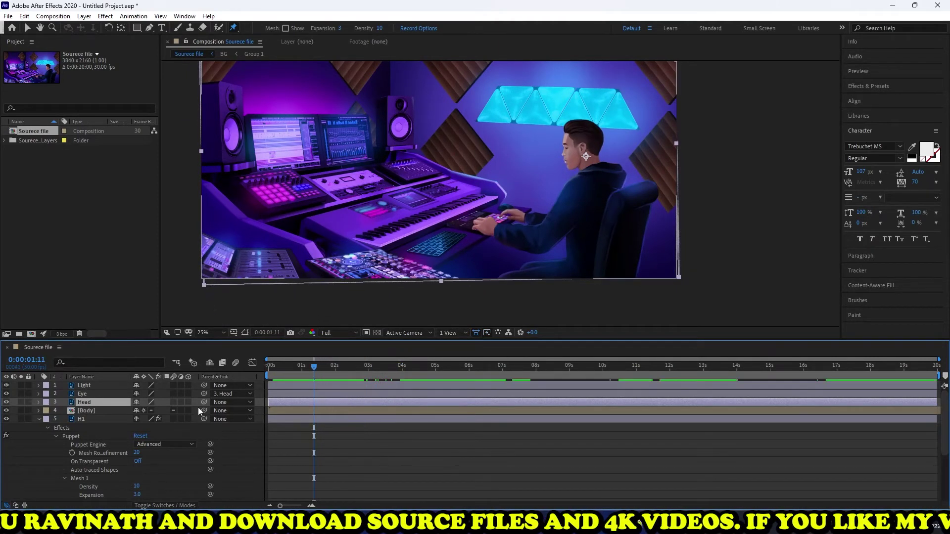
- Collapse the H1 layer's properties and toggle the Light layer beneath it off and on to examine its effect
{"action": "left_click", "coordinate": [39, 420]}
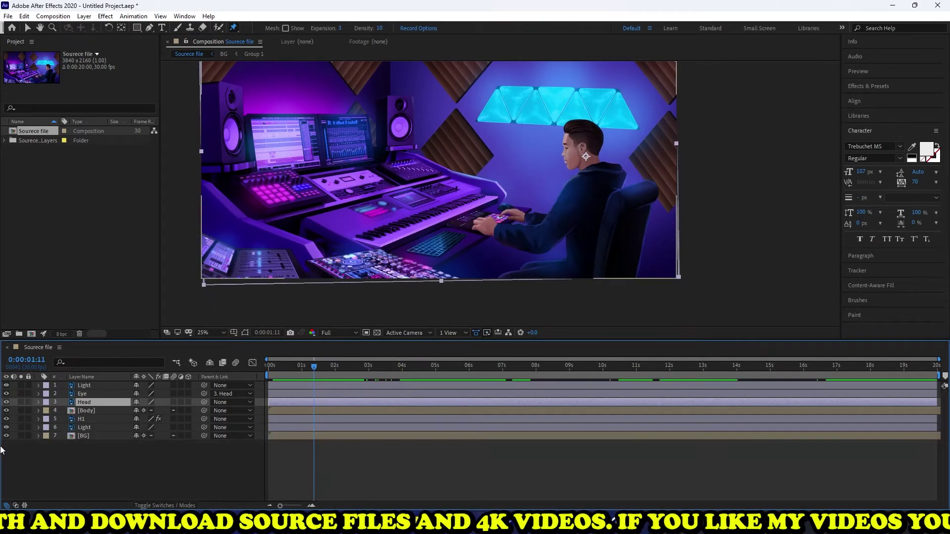
{"action": "left_click", "coordinate": [6, 428]}
{"action": "left_click", "coordinate": [6, 429]}
{"action": "left_click", "coordinate": [6, 428]}
{"action": "left_click", "coordinate": [6, 429]}
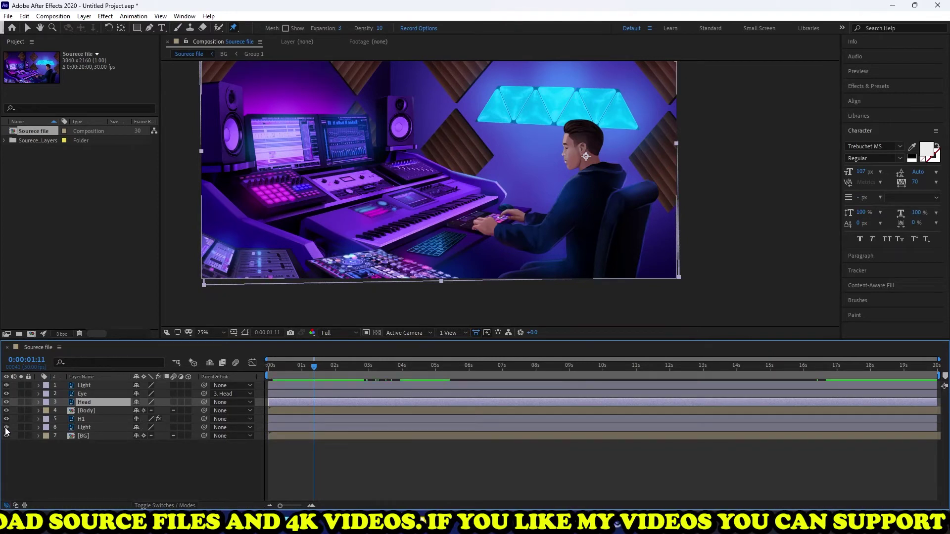
- Keyframe the Opacity of the Light layer beneath H1 at 0% on 0:00:01:11 and 100% on 0:00:01:12
{"action": "left_click", "coordinate": [81, 420]}
{"action": "left_click", "coordinate": [79, 428]}
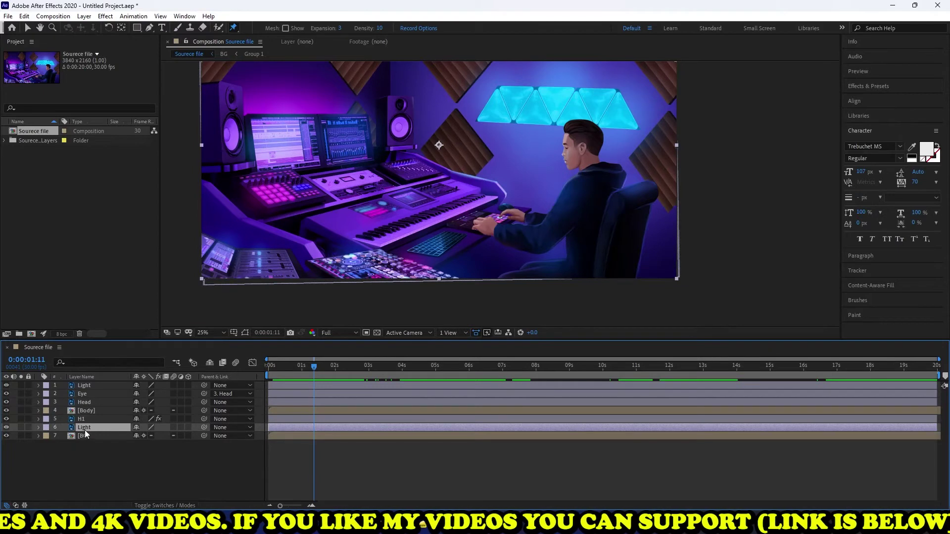
{"action": "key", "text": "t"}
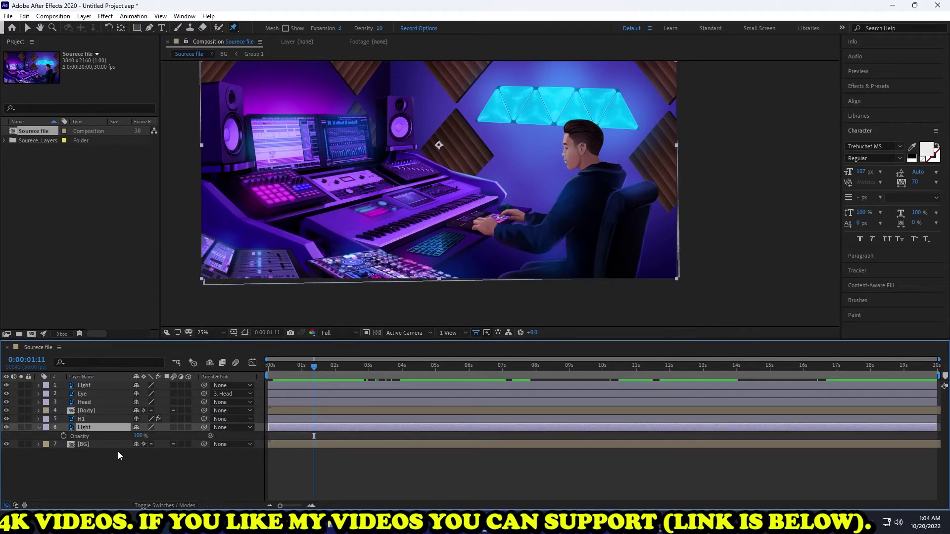
{"action": "left_click", "coordinate": [63, 437]}
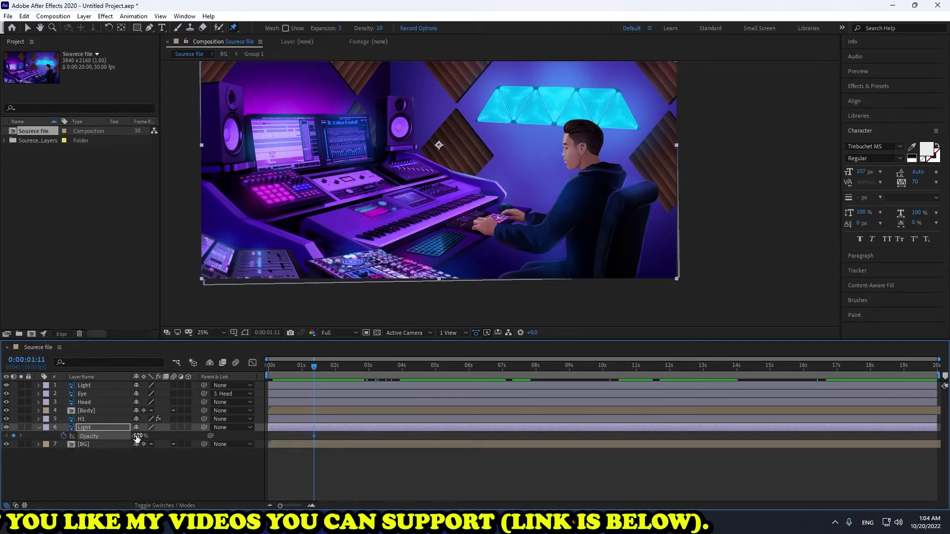
{"action": "left_click", "coordinate": [138, 436]}
{"action": "type", "text": "0"}
{"action": "key", "text": "Return"}
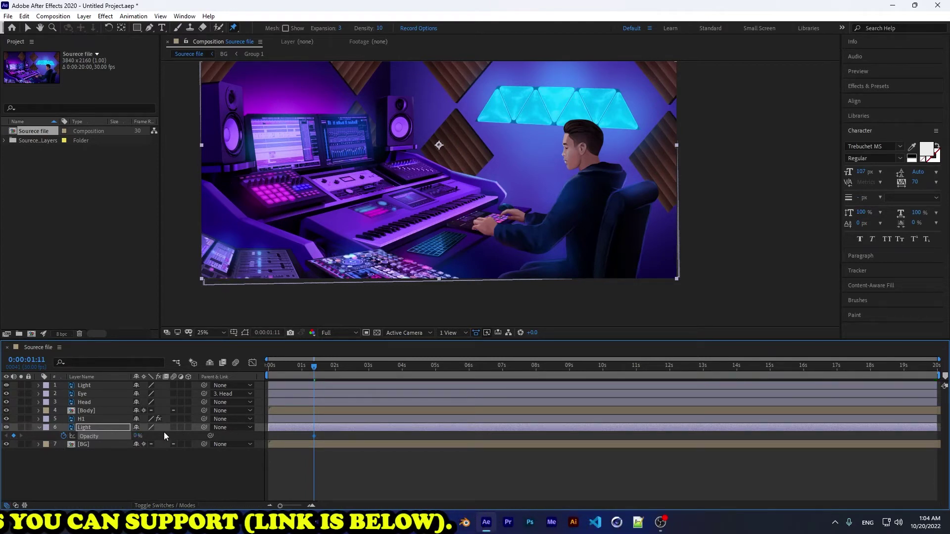
{"action": "key", "text": "Page_Down"}
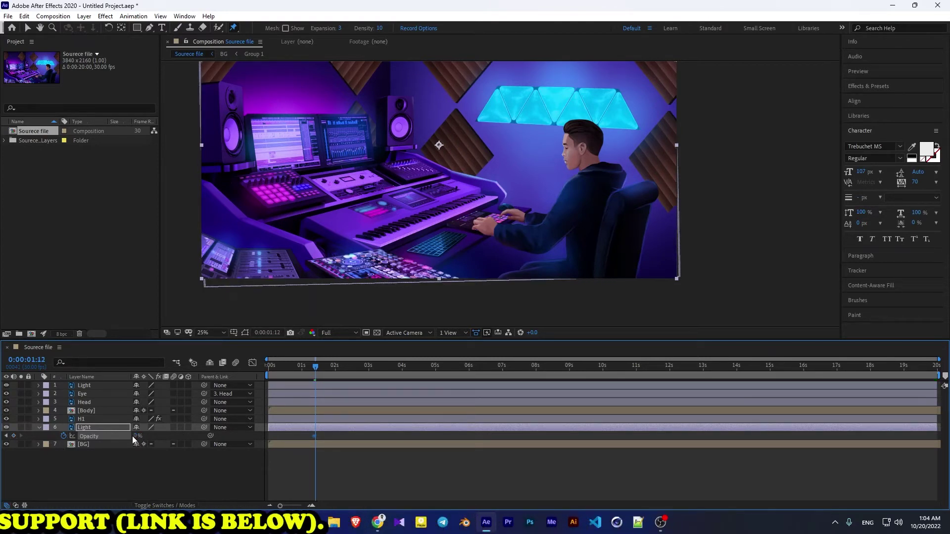
{"action": "left_click_drag", "start_coordinate": [139, 436], "coordinate": [242, 435]}
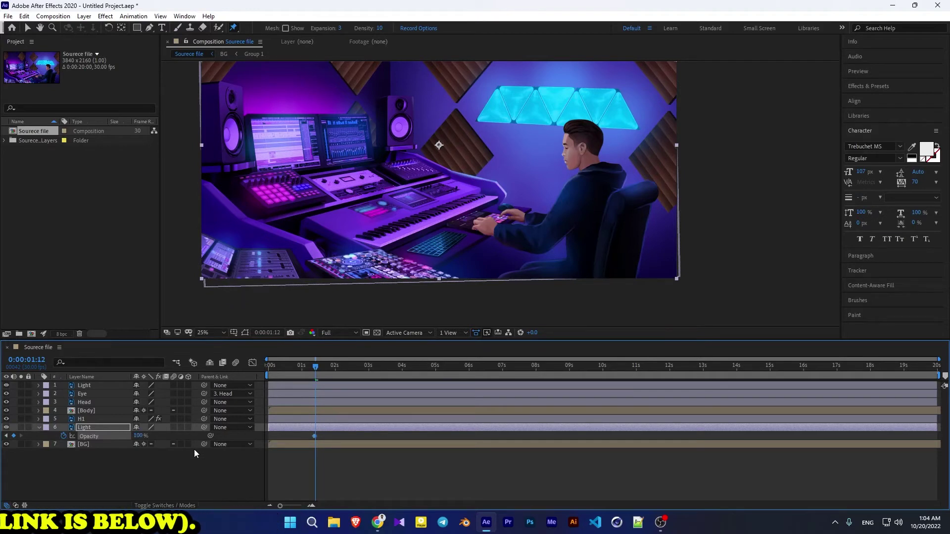
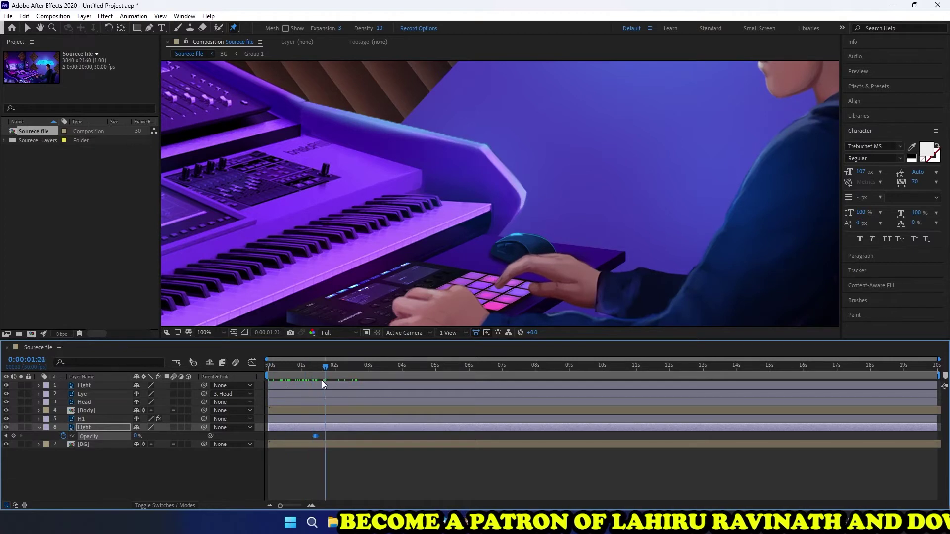
- Paste the Light layer's Opacity flash keyframes at 0:00:02:08 and at the third finger tap, shortly after 3 seconds
{"action": "mouse_move", "coordinate": [323, 380]}
{"action": "left_mouse_down"}
{"action": "mouse_move", "coordinate": [310, 379]}
{"action": "mouse_move", "coordinate": [342, 378]}
{"action": "left_mouse_up"}
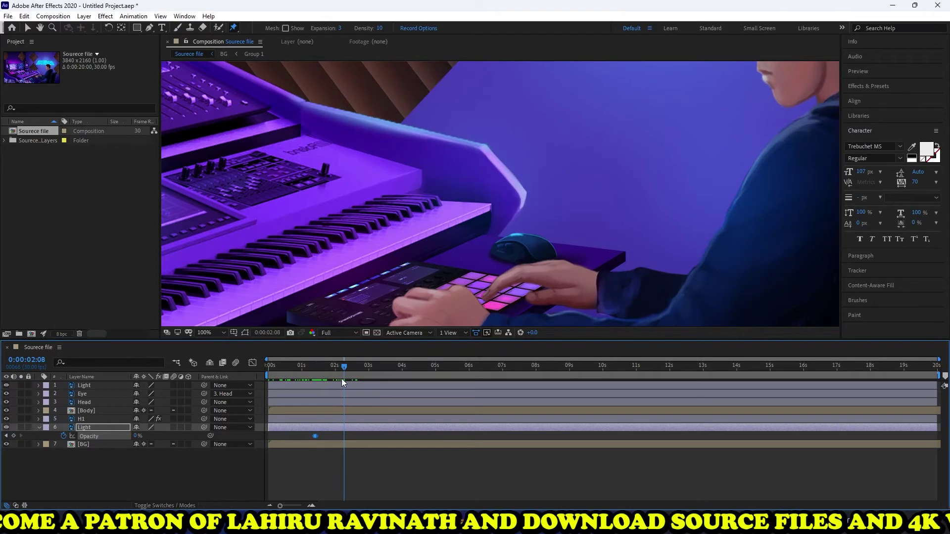
{"action": "key", "text": "alt+shift+t"}
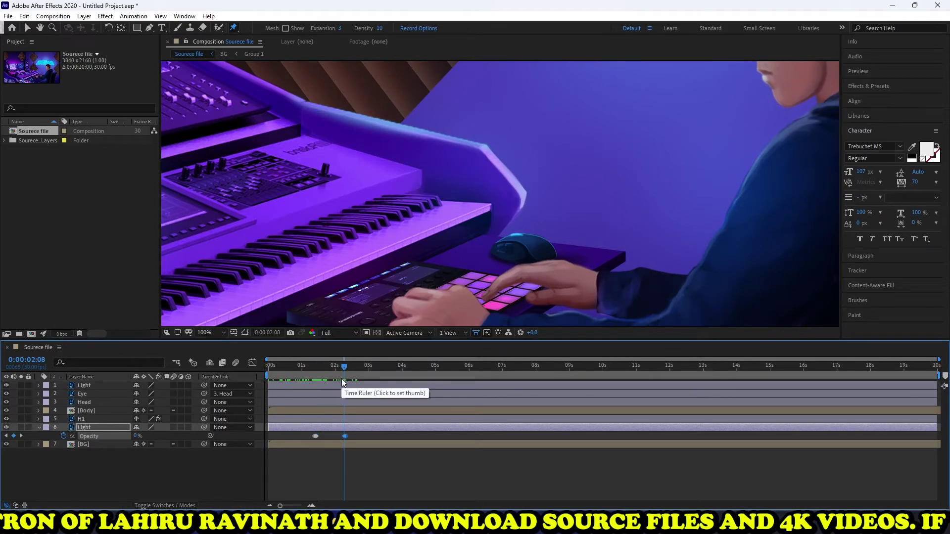
{"action": "left_click_drag", "start_coordinate": [345, 369], "coordinate": [449, 370]}
{"action": "key", "text": "ctrl+v"}
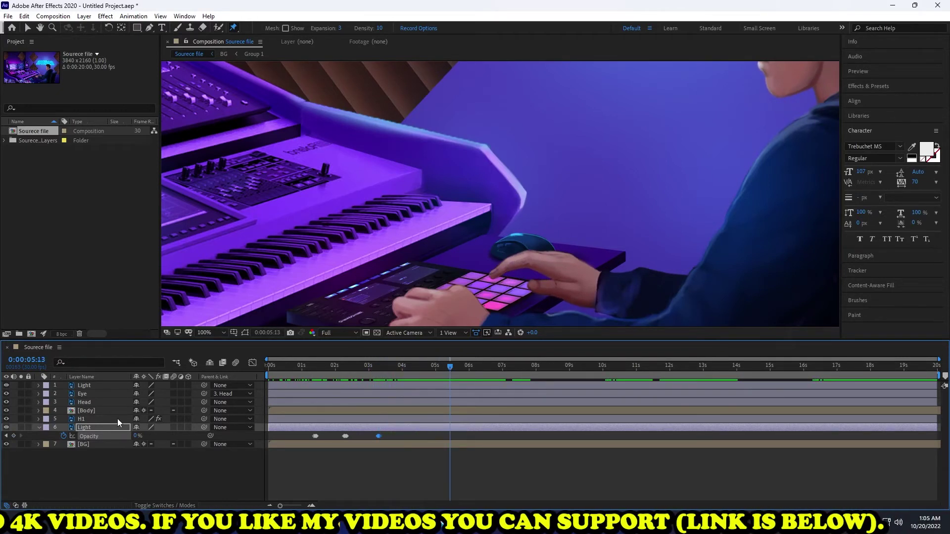
- Toggle the H1 layer off and on, expose Puppet Pin 5's Position keyframes and scrub to the first tap
{"action": "left_click", "coordinate": [95, 420]}
{"action": "left_click", "coordinate": [6, 419]}
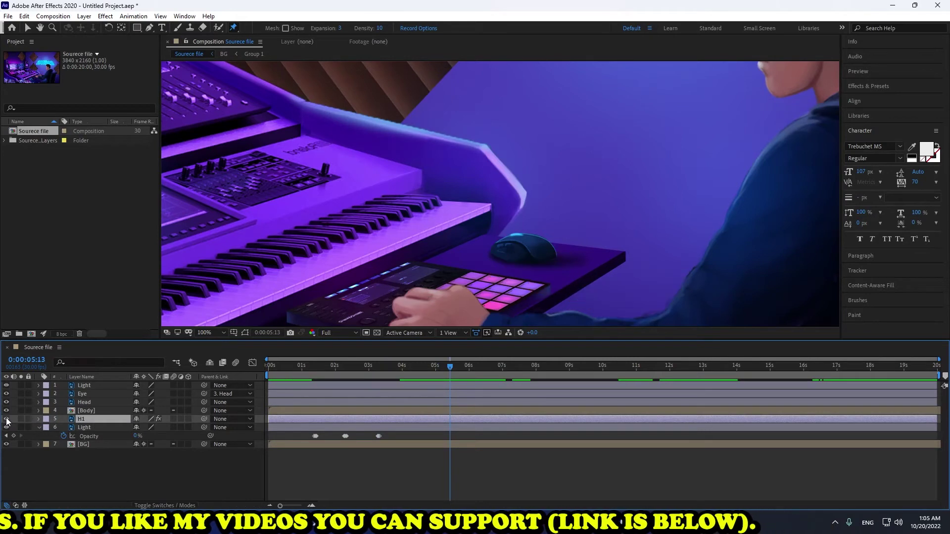
{"action": "left_click", "coordinate": [6, 419]}
{"action": "left_click", "coordinate": [39, 419]}
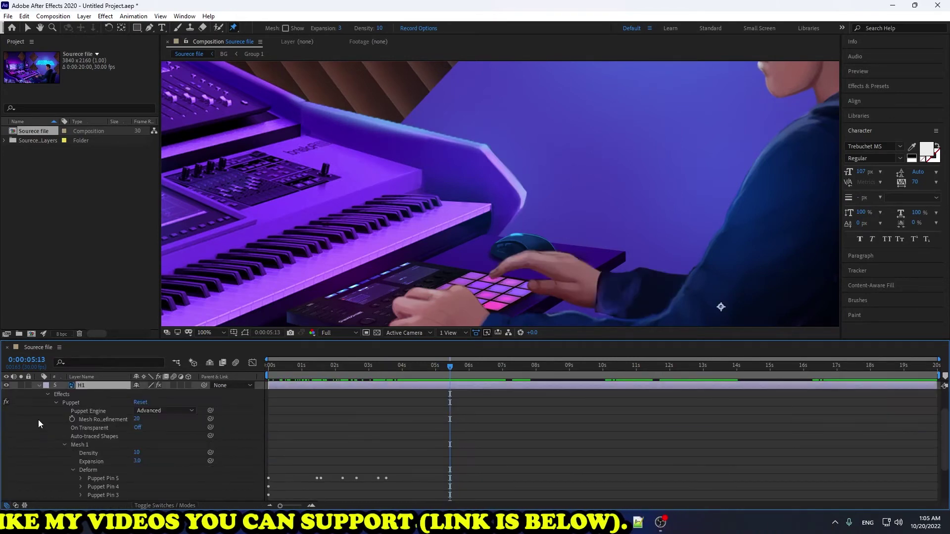
{"action": "scroll", "coordinate": [417, 459], "scroll_direction": "down", "scroll_amount": 3}
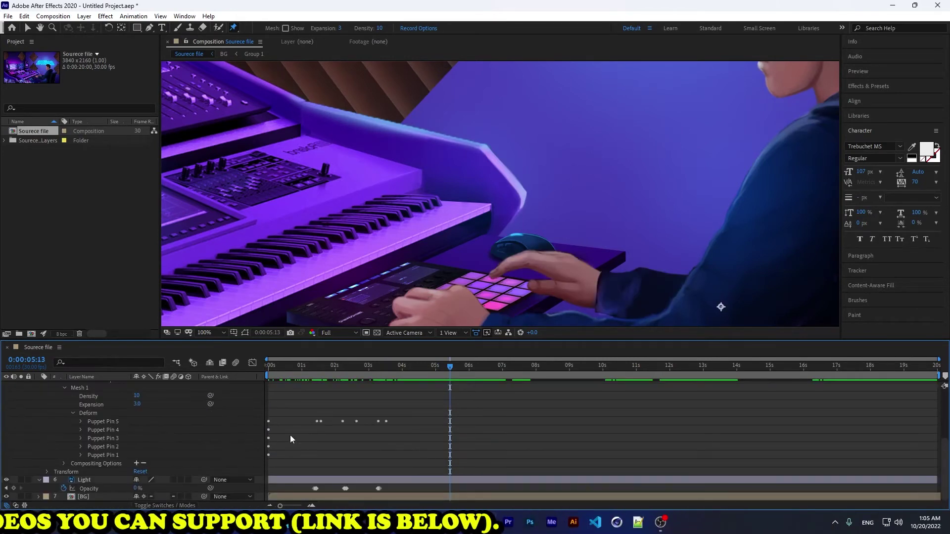
{"action": "left_click", "coordinate": [80, 422]}
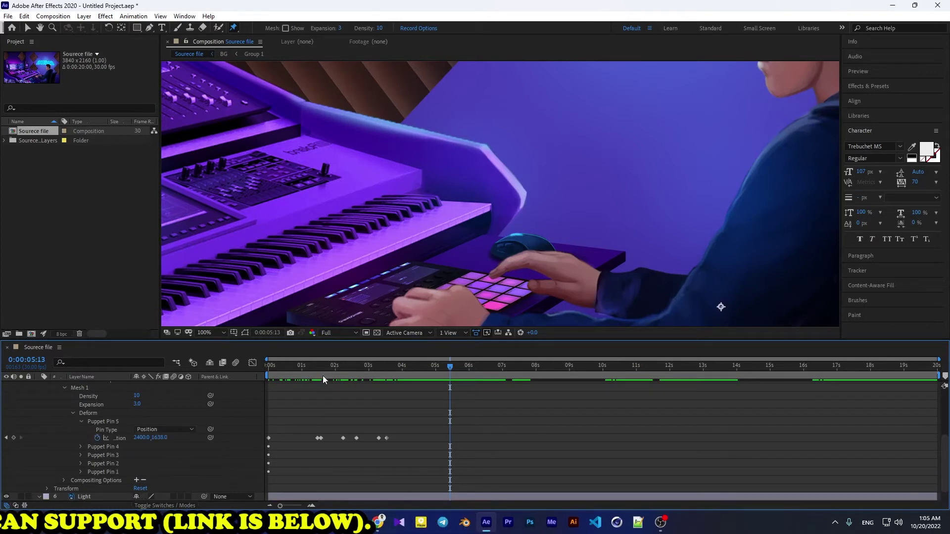
{"action": "mouse_move", "coordinate": [324, 369]}
{"action": "left_mouse_down"}
{"action": "mouse_move", "coordinate": [314, 372]}
{"action": "mouse_move", "coordinate": [345, 374]}
{"action": "mouse_move", "coordinate": [284, 375]}
{"action": "mouse_move", "coordinate": [319, 373]}
{"action": "mouse_move", "coordinate": [310, 376]}
{"action": "left_mouse_up"}
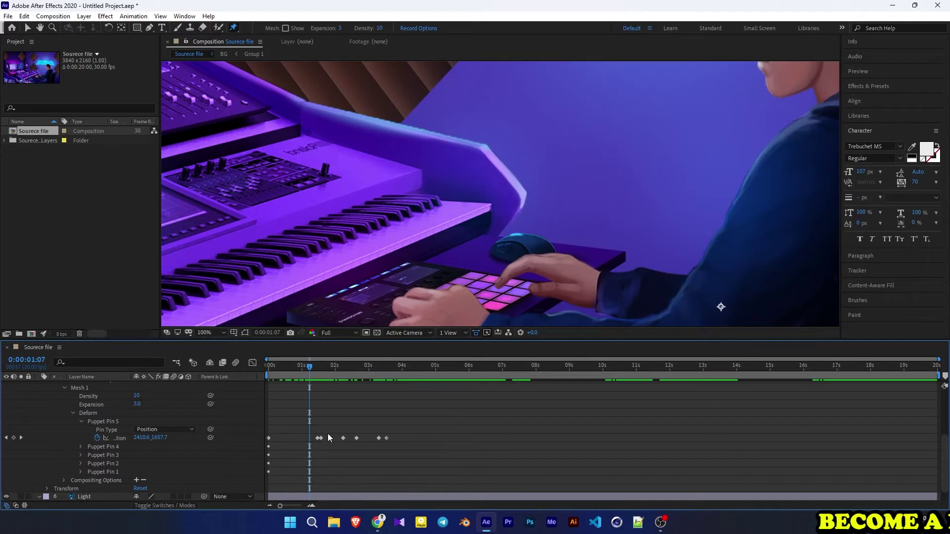
- Copy Puppet Pin 5's first three Position keyframes and paste them at about 4.5 seconds, 0:00:07:22, 0:00:10:13, about 13.6 seconds and 0:00:16:29
{"action": "left_click_drag", "start_coordinate": [267, 440], "coordinate": [265, 440]}
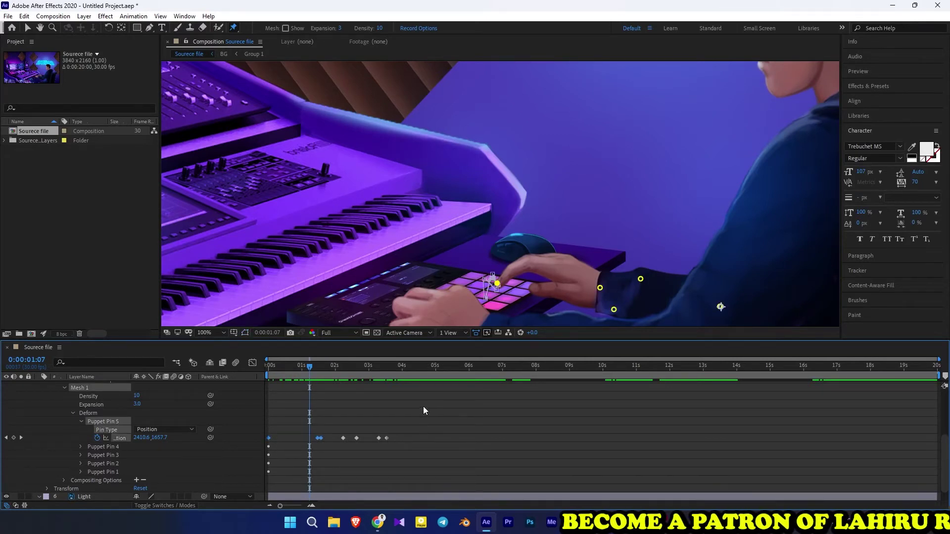
{"action": "left_click_drag", "start_coordinate": [414, 369], "coordinate": [527, 370]}
{"action": "key", "text": "ctrl+v"}
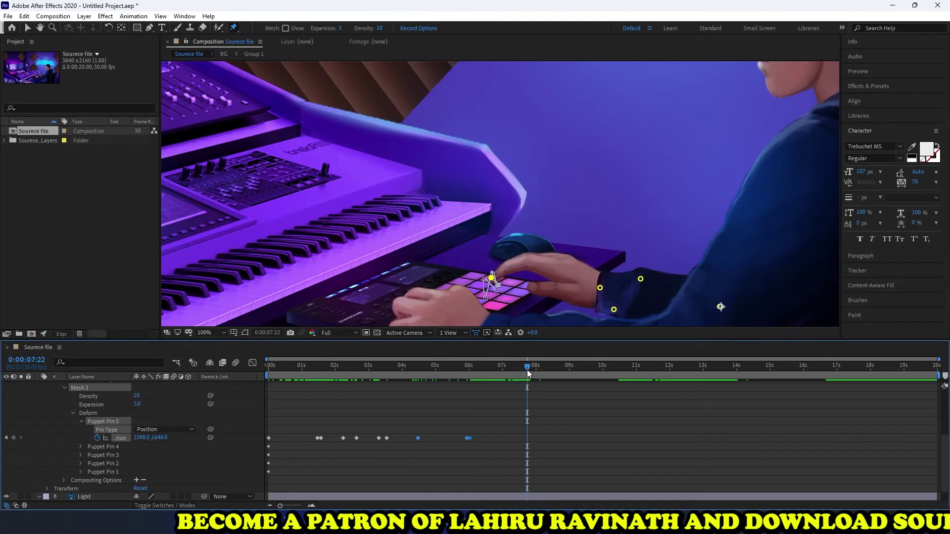
{"action": "key", "text": "ctrl+v"}
{"action": "left_click", "coordinate": [617, 370]}
{"action": "key", "text": "ctrl+v"}
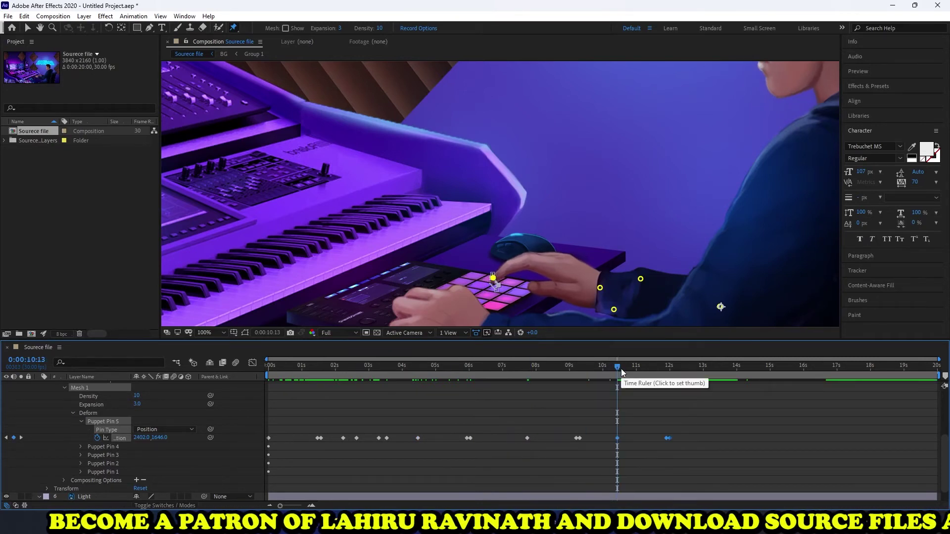
{"action": "left_click", "coordinate": [722, 369]}
{"action": "key", "text": "ctrl+v"}
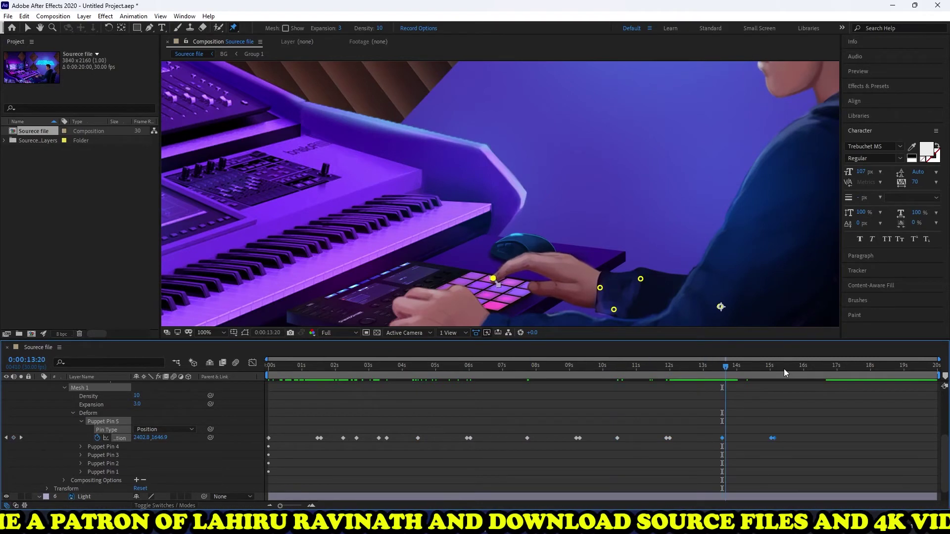
{"action": "left_click_drag", "start_coordinate": [784, 369], "coordinate": [837, 367]}
{"action": "key", "text": "ctrl+v"}
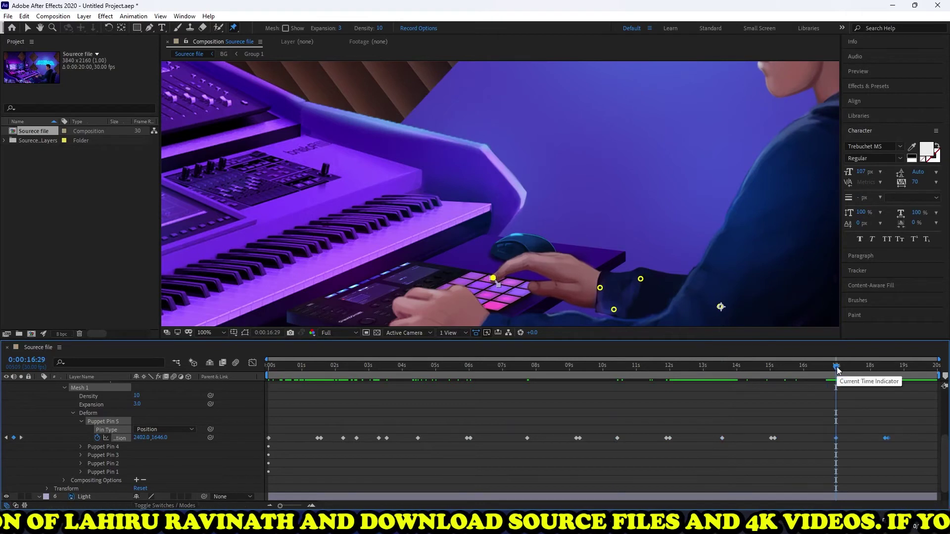
- Scrub through the fourth finger tap and set the current time to its Puppet Pin 5 keyframe at 0:00:05:28
{"action": "left_click", "coordinate": [717, 369]}
{"action": "scroll", "coordinate": [297, 463], "scroll_direction": "down", "scroll_amount": 1}
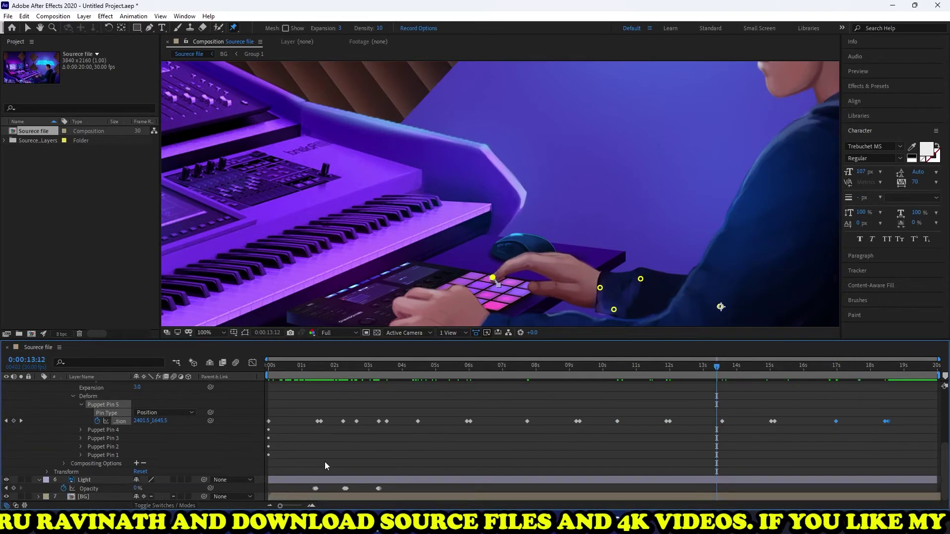
{"action": "left_click", "coordinate": [319, 489]}
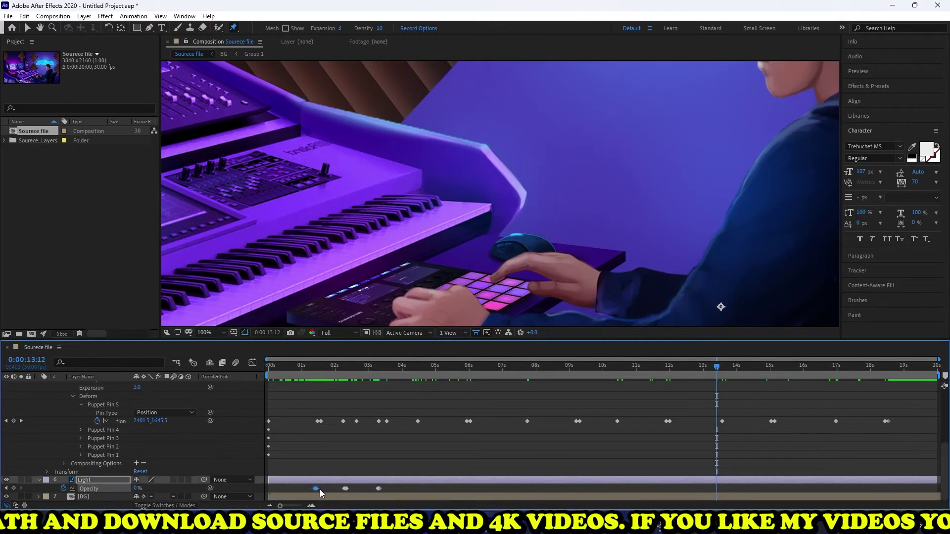
{"action": "left_click", "coordinate": [419, 369]}
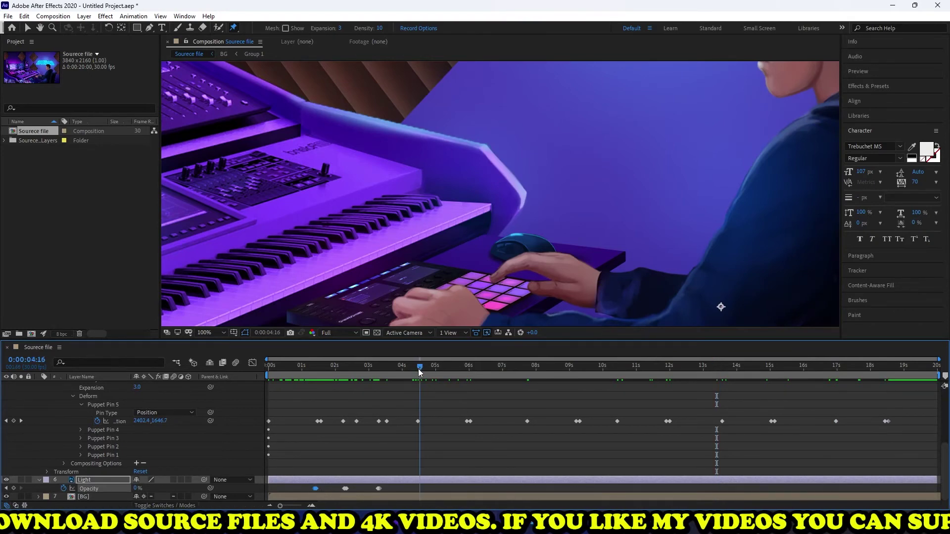
{"action": "left_click_drag", "start_coordinate": [419, 373], "coordinate": [461, 374]}
{"action": "scroll", "coordinate": [467, 375], "scroll_direction": "up", "scroll_amount": 1}
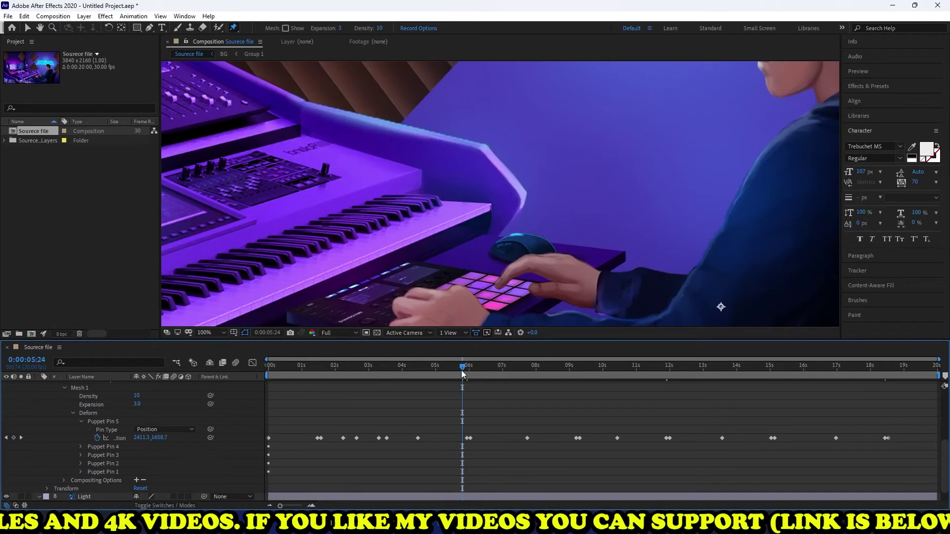
{"action": "left_click_drag", "start_coordinate": [461, 370], "coordinate": [476, 372]}
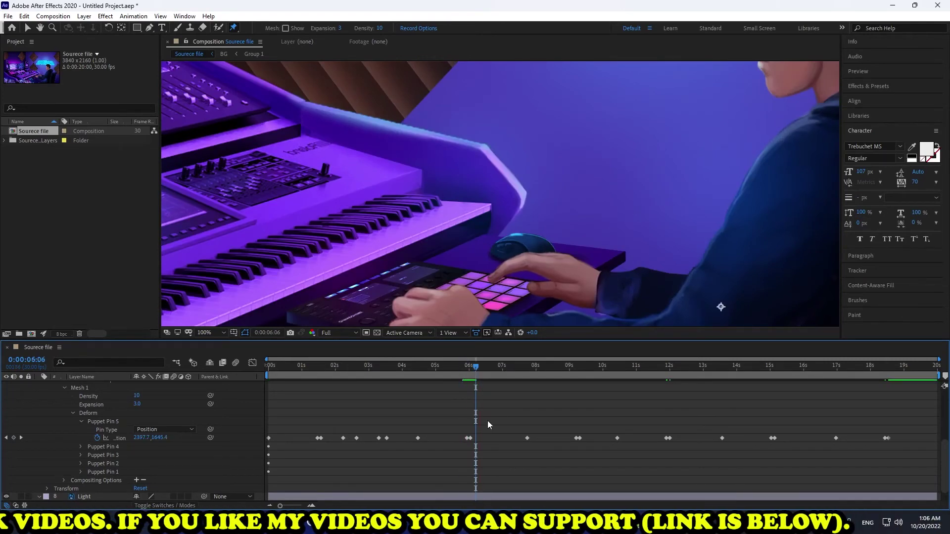
{"action": "scroll", "coordinate": [489, 423], "scroll_direction": "down", "scroll_amount": 1}
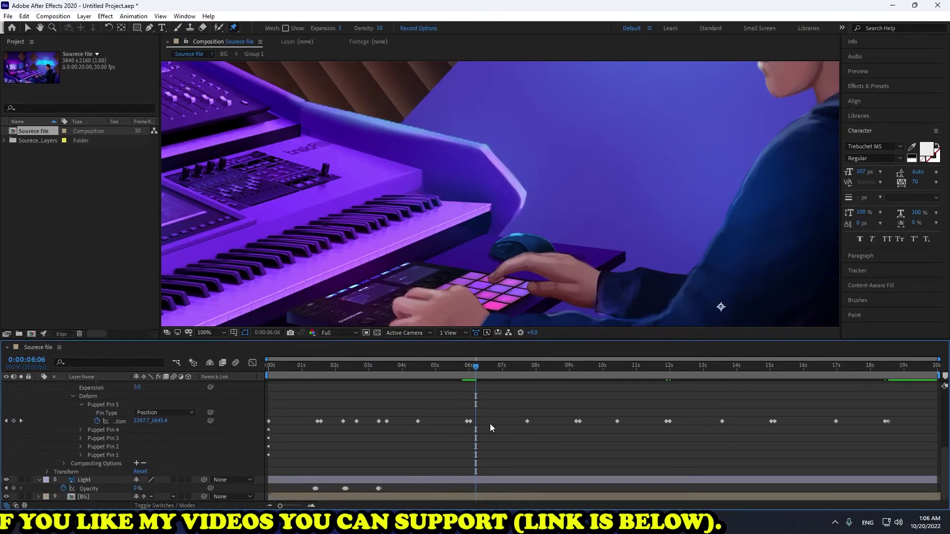
{"action": "key", "text": "j"}
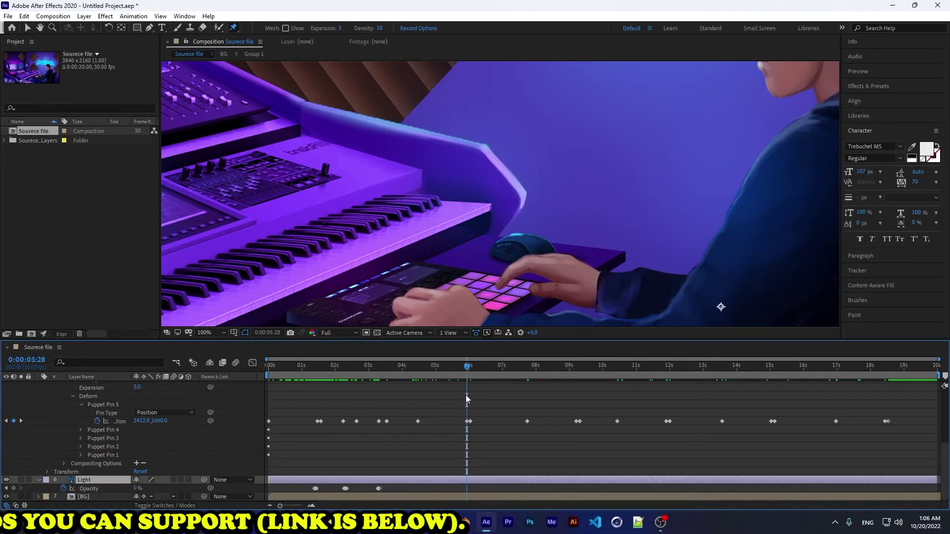
{"action": "scroll", "coordinate": [465, 395], "scroll_direction": "up", "scroll_amount": 1}
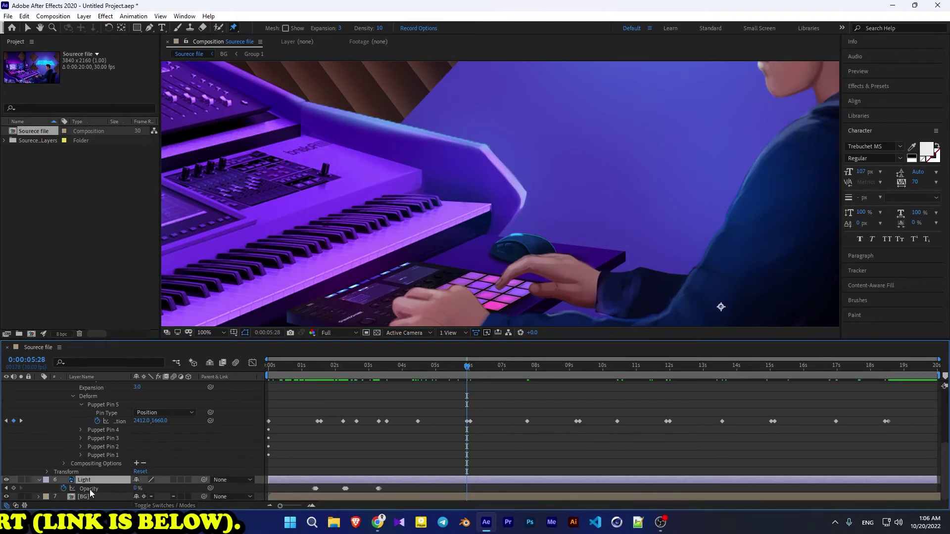
{"action": "left_click", "coordinate": [90, 489]}
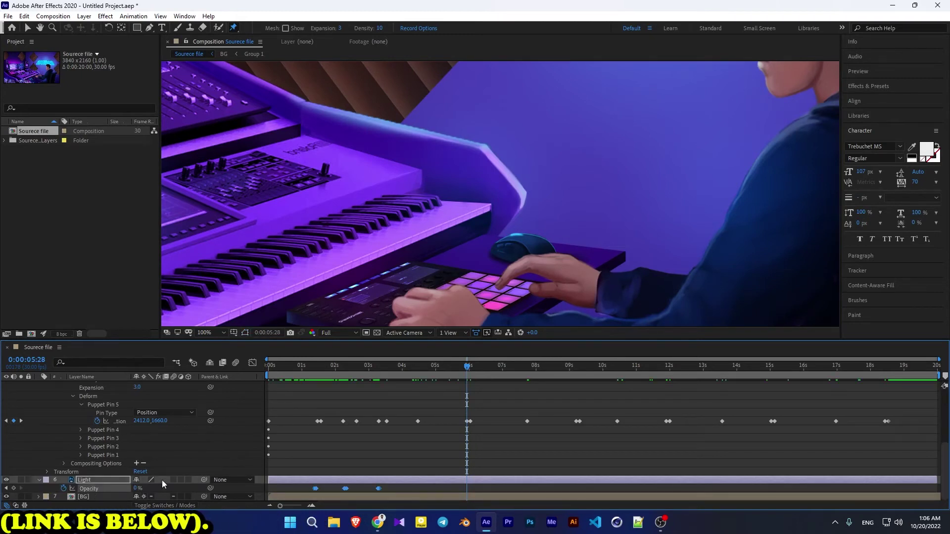
{"action": "left_click", "coordinate": [426, 488]}
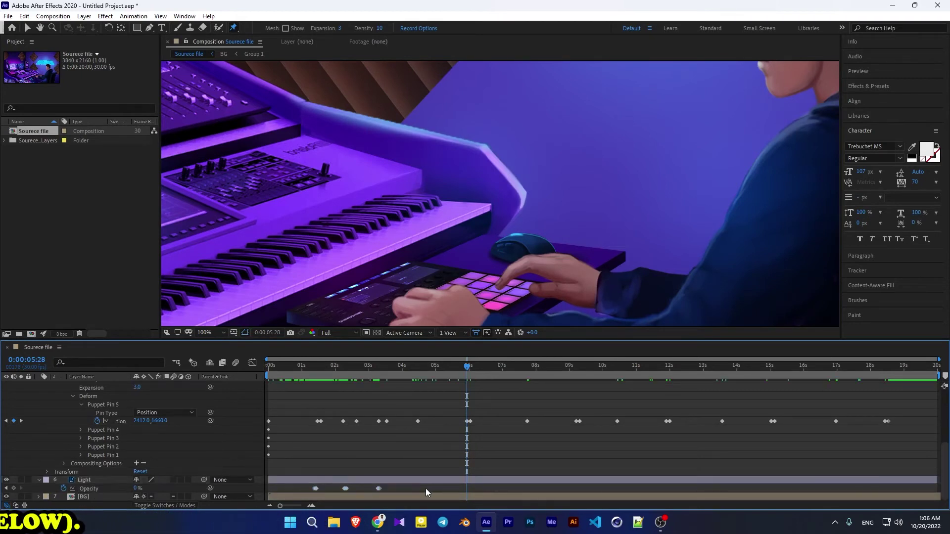
{"action": "scroll", "coordinate": [386, 490], "scroll_direction": "up", "scroll_amount": 1}
{"action": "scroll", "coordinate": [385, 489], "scroll_direction": "down", "scroll_amount": 1}
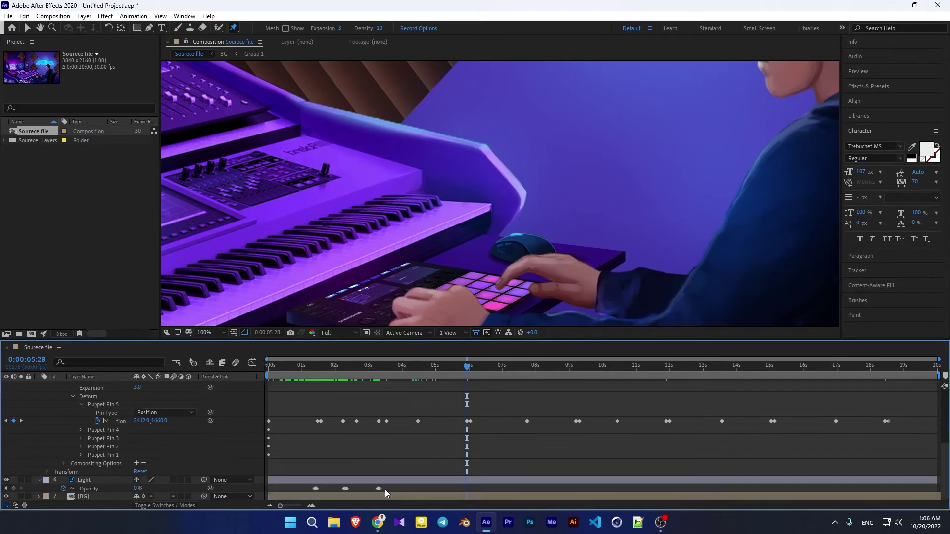
{"action": "left_click", "coordinate": [90, 489]}
{"action": "key", "text": "ctrl+v"}
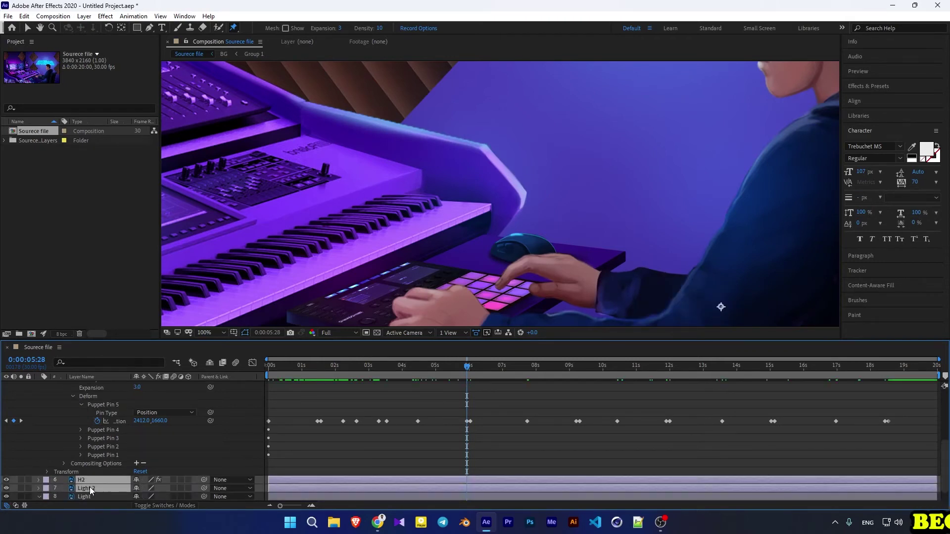
{"action": "key", "text": "ctrl+z"}
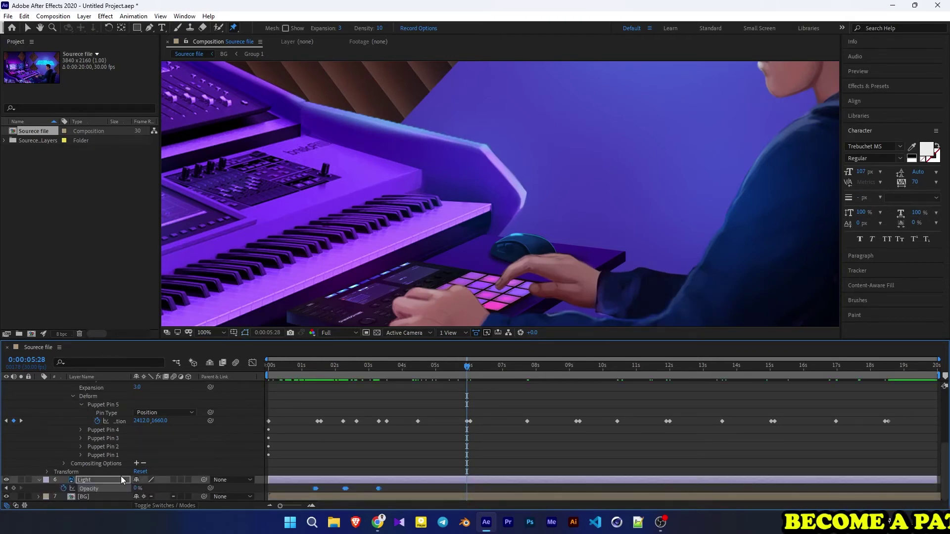
- Copy the third group of Opacity flash keyframes on the Light layer beneath H1 and paste it at 0:00:05:28
{"action": "left_click", "coordinate": [91, 489]}
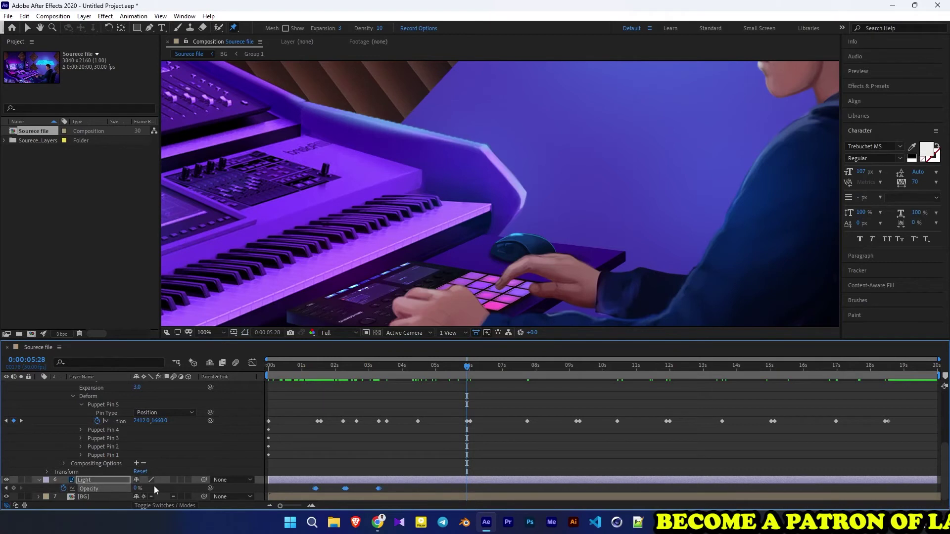
{"action": "left_click", "coordinate": [395, 488]}
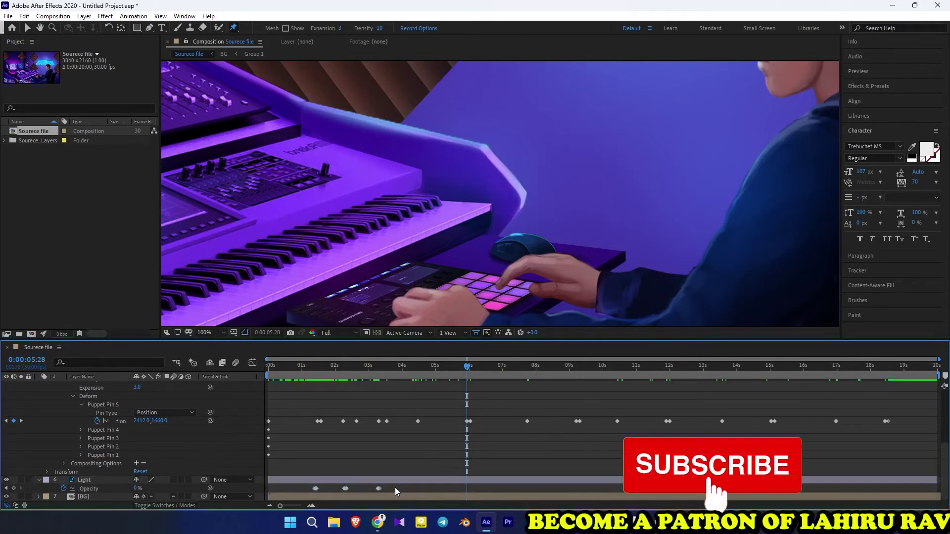
{"action": "left_click_drag", "start_coordinate": [386, 486], "coordinate": [376, 490]}
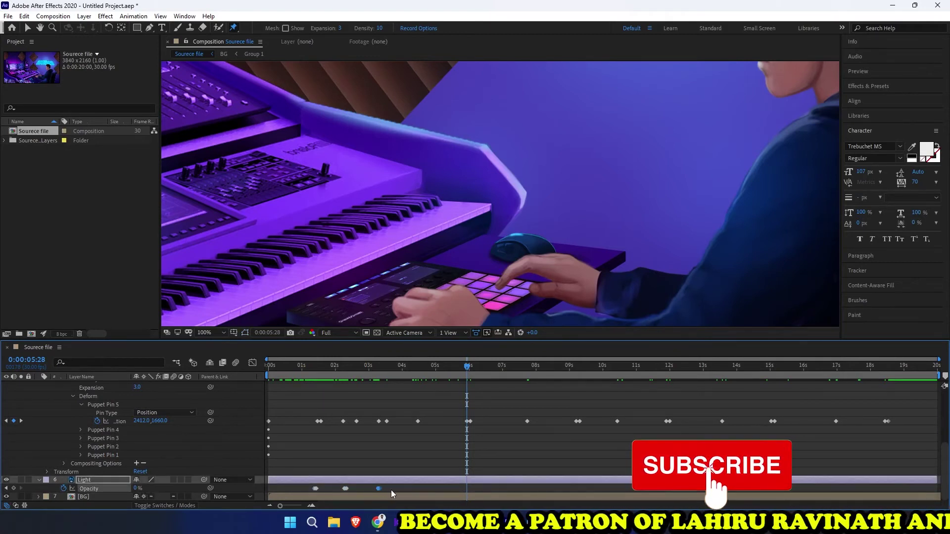
{"action": "key", "text": "ctrl+c"}
{"action": "key", "text": "ctrl+v"}
- Paste the Light layer's Opacity flash keyframes at 0:00:09:05, 0:00:11:27, 0:00:15:00 and the last finger tap, at about 18.4 seconds
{"action": "left_click", "coordinate": [574, 367]}
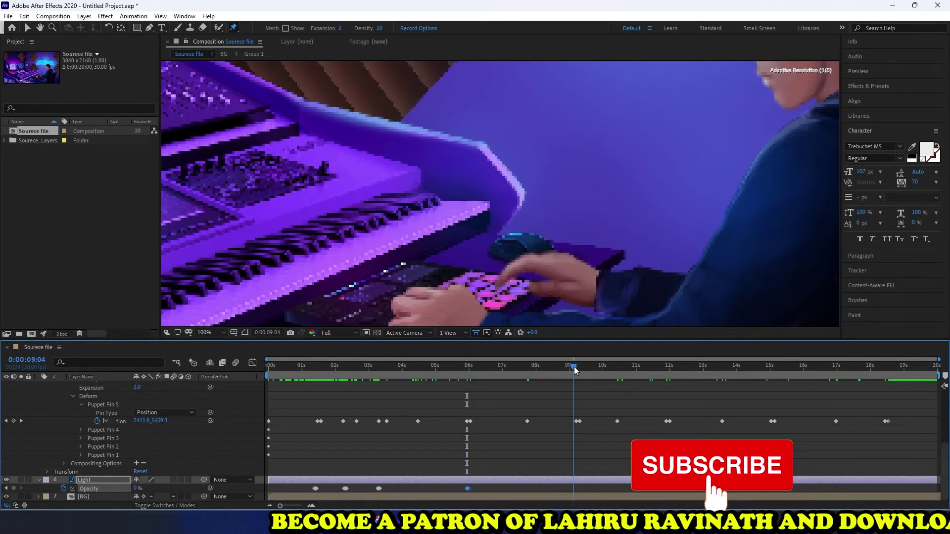
{"action": "key", "text": "ctrl+v"}
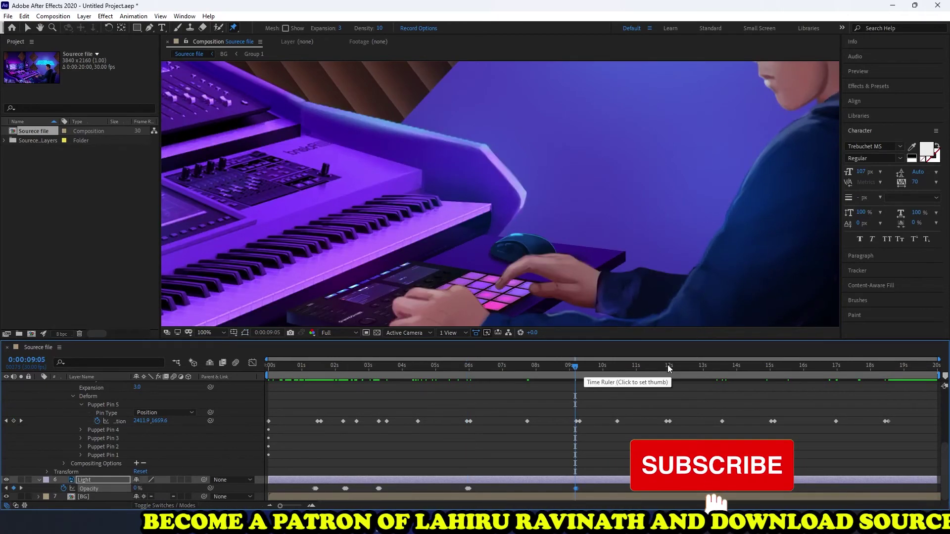
{"action": "left_click", "coordinate": [667, 367]}
{"action": "key", "text": "ctrl+v"}
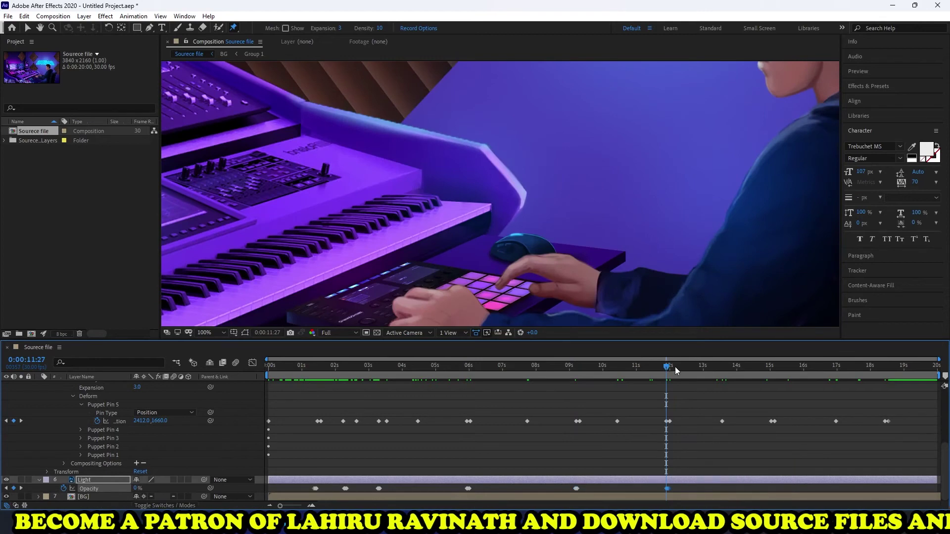
{"action": "left_click", "coordinate": [765, 367]}
{"action": "left_click", "coordinate": [770, 367]}
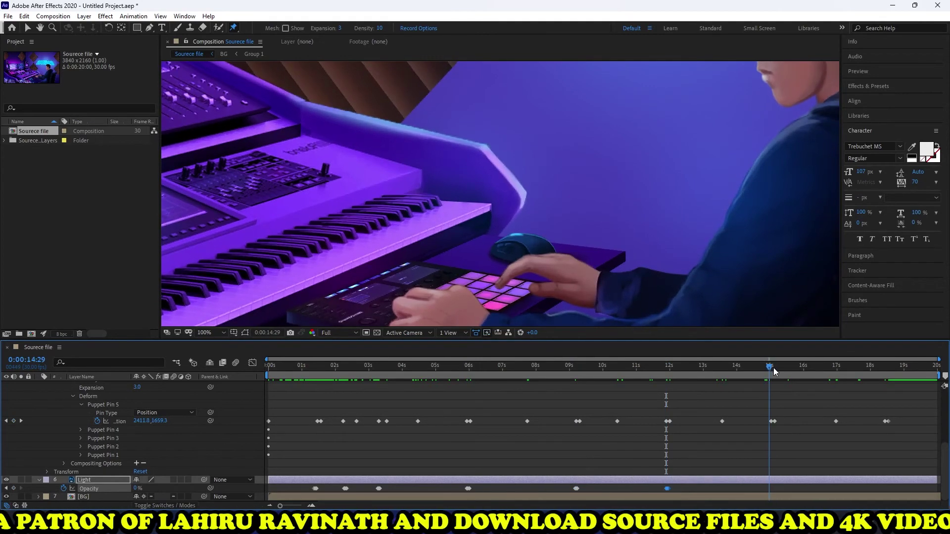
{"action": "key", "text": "ctrl+v"}
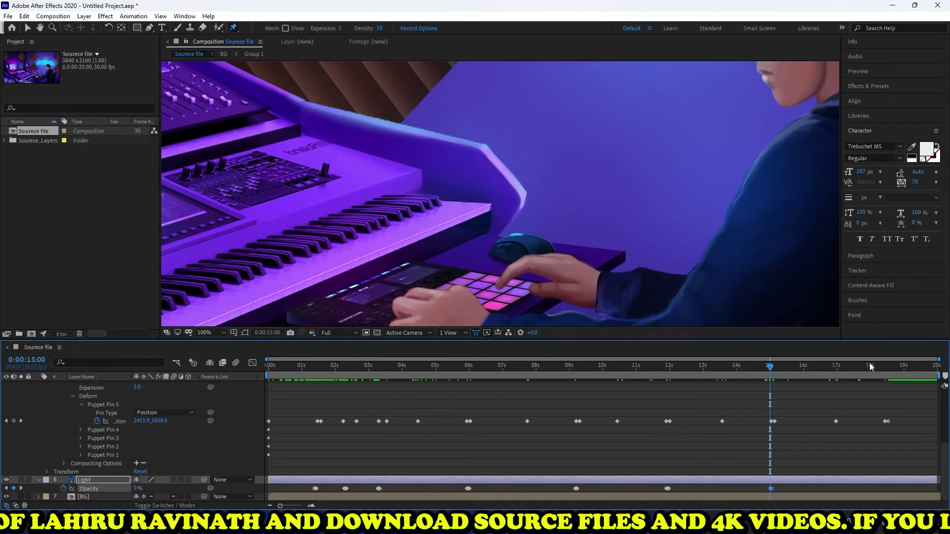
{"action": "left_click", "coordinate": [884, 366]}
{"action": "key", "text": "ctrl+v"}
- Preview the synchronized finger taps and light flashes from 0:00:05:26
{"action": "left_click_drag", "start_coordinate": [883, 367], "coordinate": [464, 384]}
{"action": "key", "text": "ctrl+p"}
{"action": "key", "text": "space"}
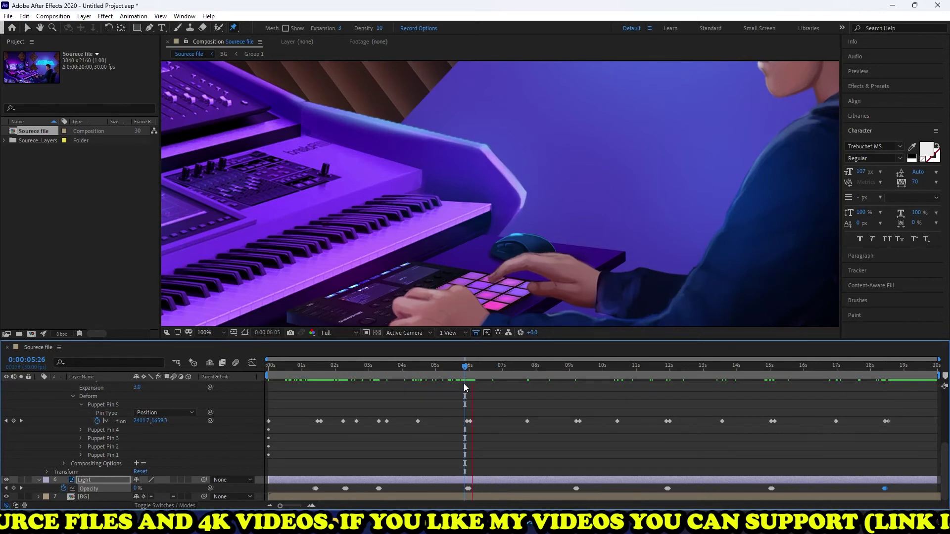
- Stop the preview and collapse the expanded properties of the H1 layer and the Light layer beneath it
{"action": "key", "text": "space"}
{"action": "scroll", "coordinate": [542, 253], "scroll_direction": "down", "scroll_amount": 3}
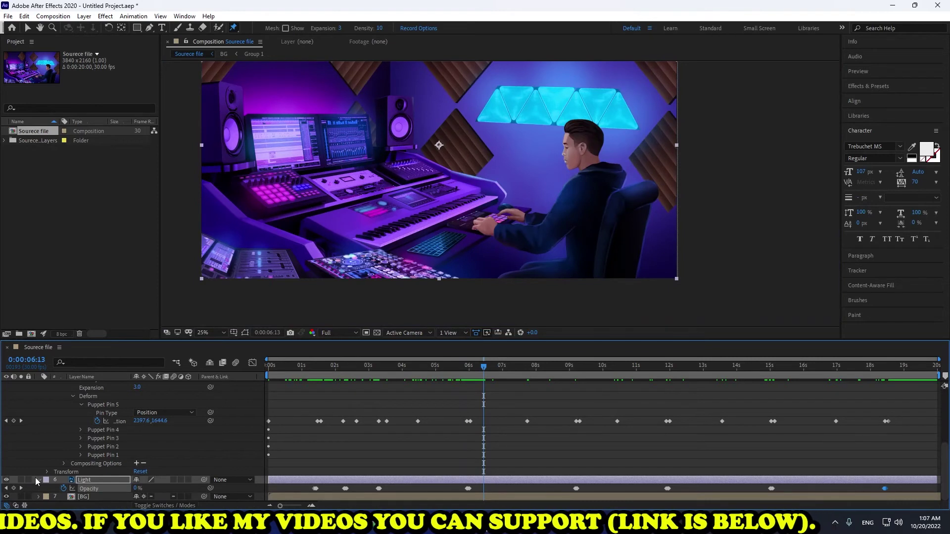
{"action": "scroll", "coordinate": [34, 477], "scroll_direction": "up", "scroll_amount": 5}
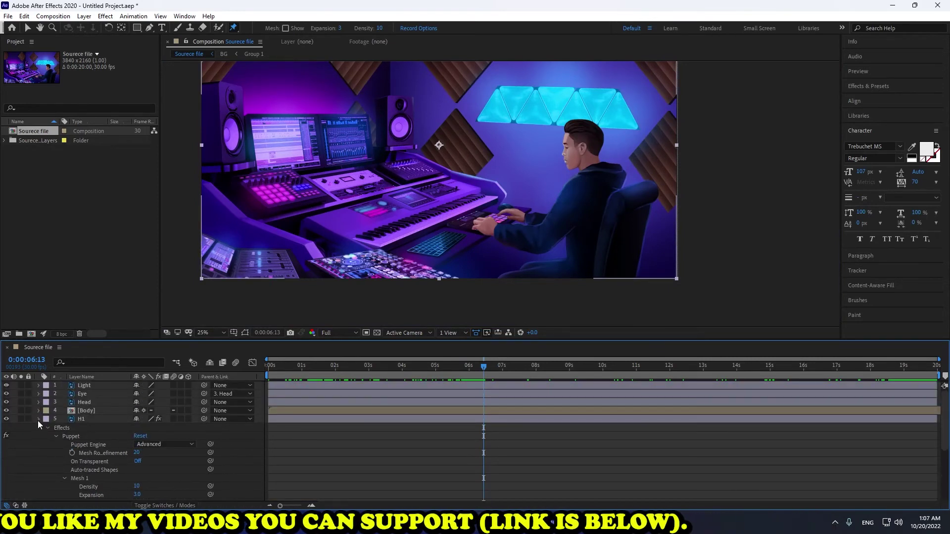
{"action": "left_click", "coordinate": [38, 419]}
- Preview the whole scene's animation from 0:00:01:08
{"action": "left_click", "coordinate": [369, 368]}
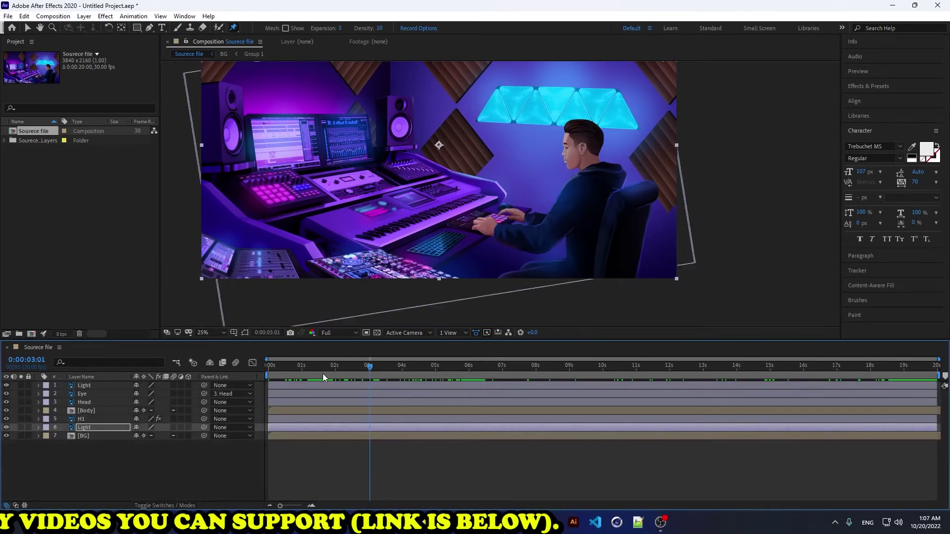
{"action": "left_click", "coordinate": [312, 370]}
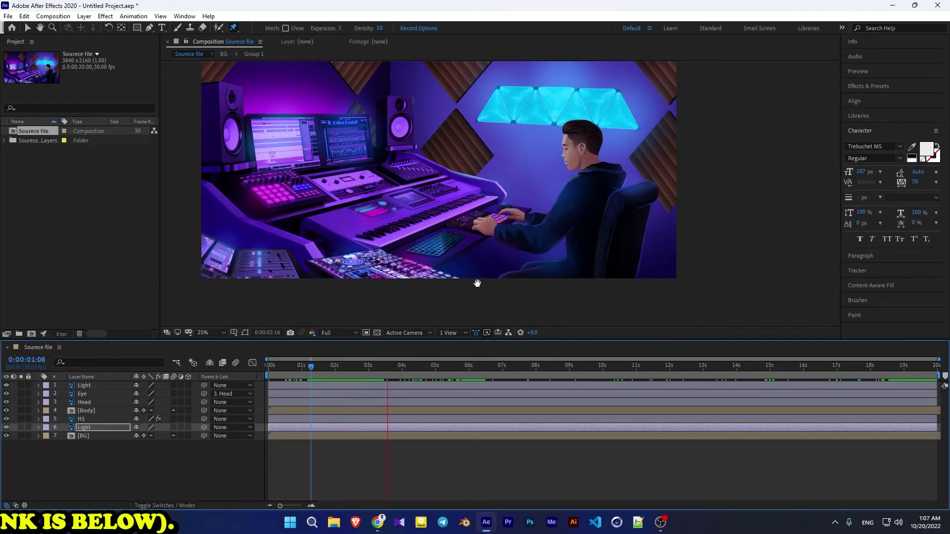
{"action": "key", "text": "space"}
- Send the Sourece file composition to the Adobe Media Encoder queue and scrub the current time to 0:00:05:19
{"action": "left_click", "coordinate": [53, 15]}
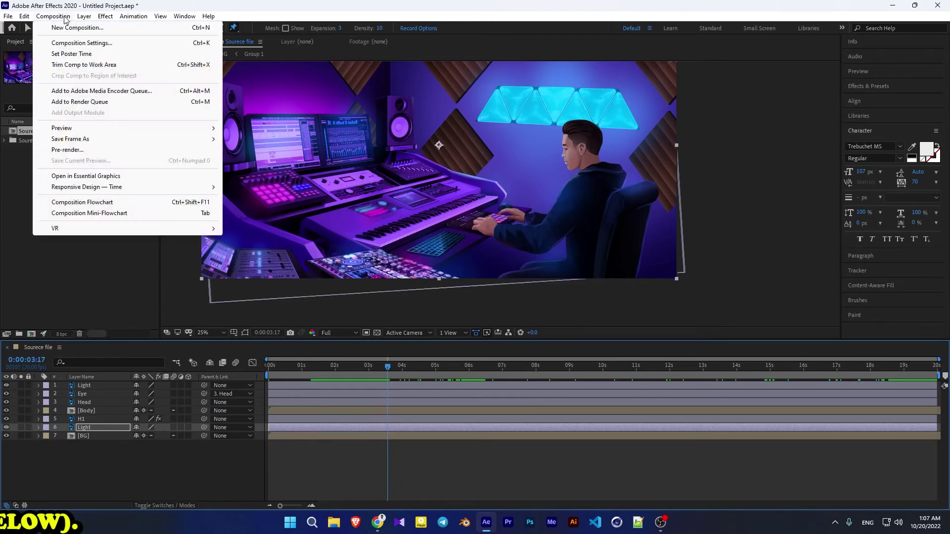
{"action": "left_click", "coordinate": [100, 92]}
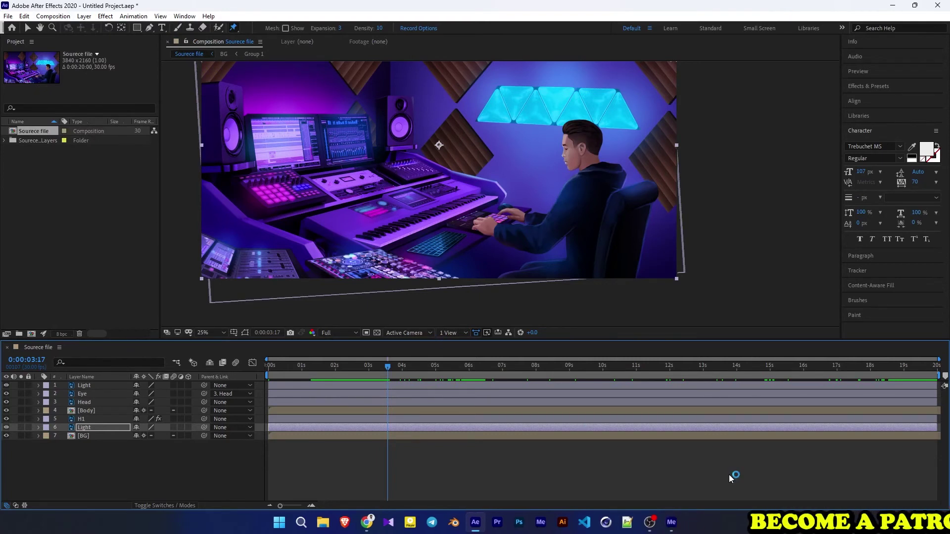
{"action": "left_click", "coordinate": [385, 366]}
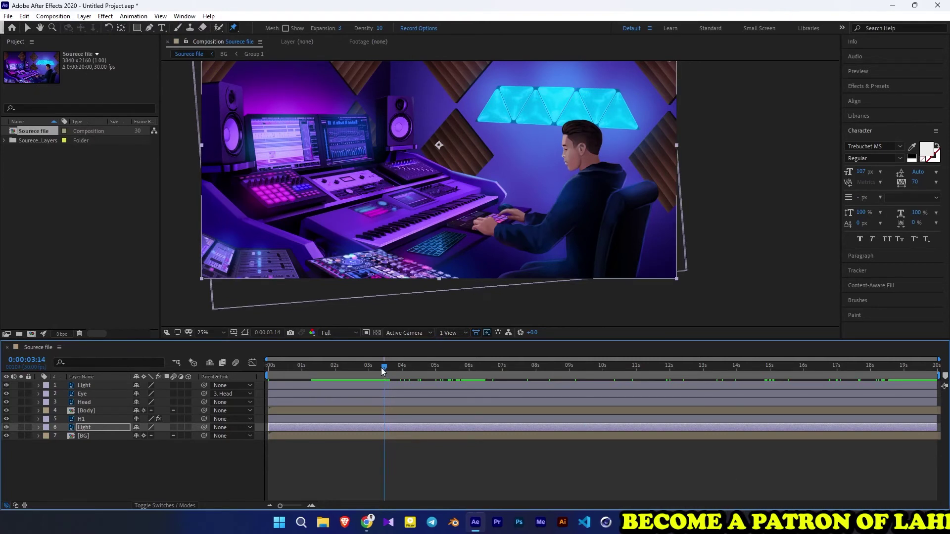
{"action": "left_click_drag", "start_coordinate": [381, 367], "coordinate": [456, 366]}
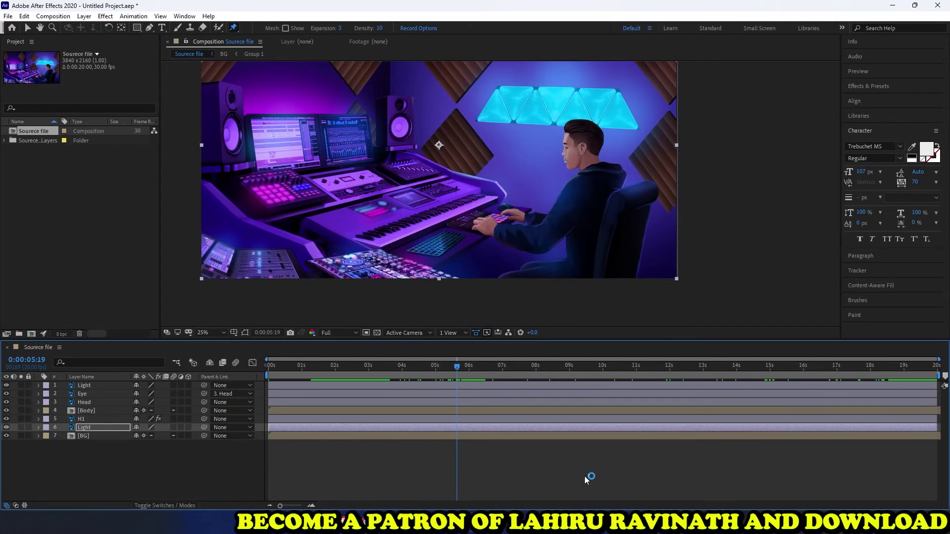
- Switch to the Chrome browser and bring up the creator's already open Patreon page
{"action": "mouse_move", "coordinate": [364, 525]}
{"action": "left_click", "coordinate": [364, 475]}
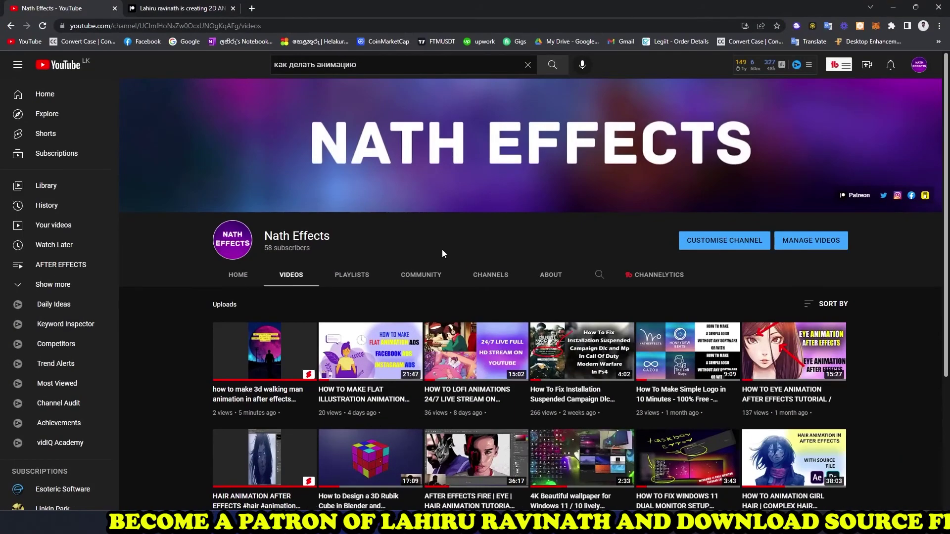
{"action": "left_click", "coordinate": [162, 8]}
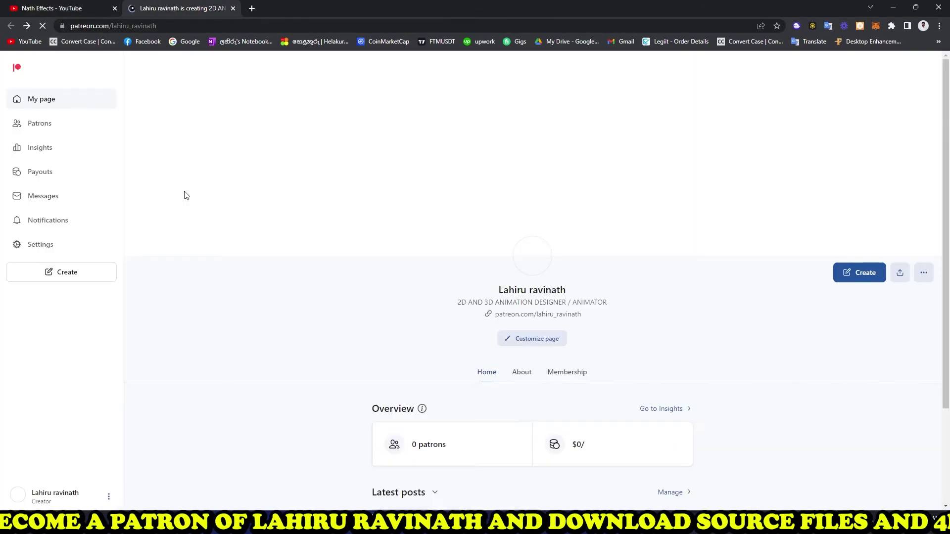